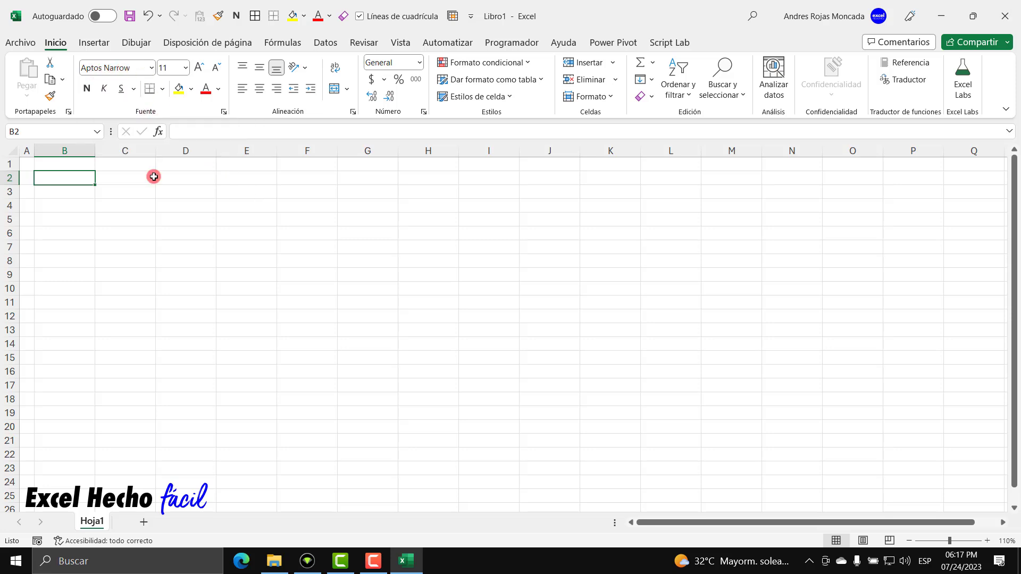
- Apply the Office theme colours to the workbook and check the fill colour palette
click(184, 42)
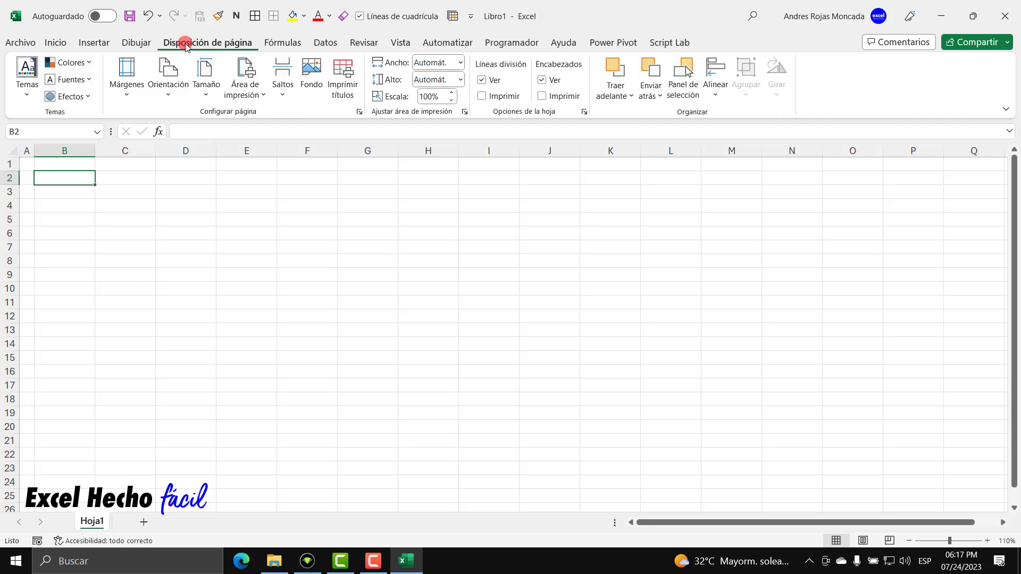
click(91, 64)
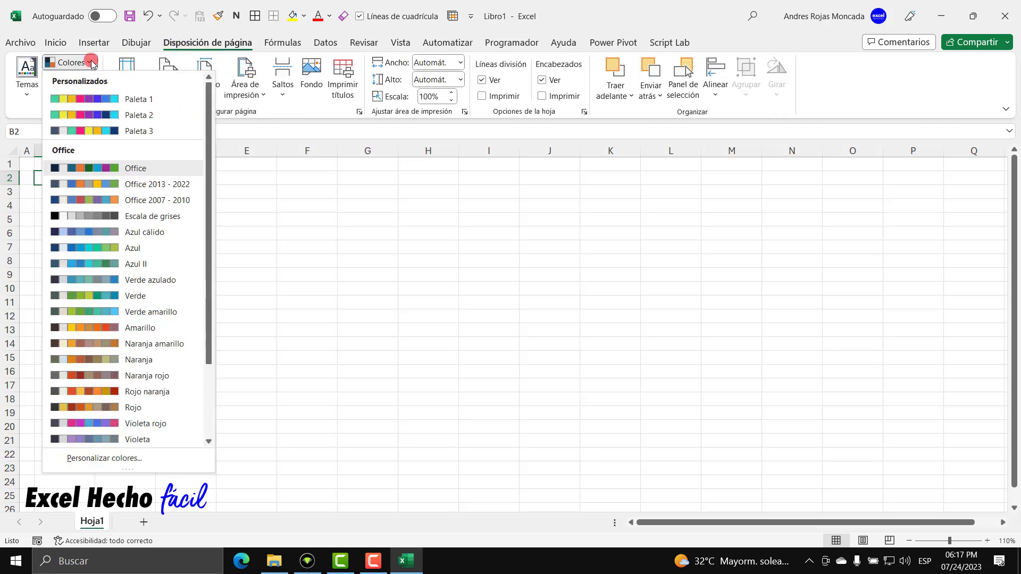
click(143, 169)
click(56, 43)
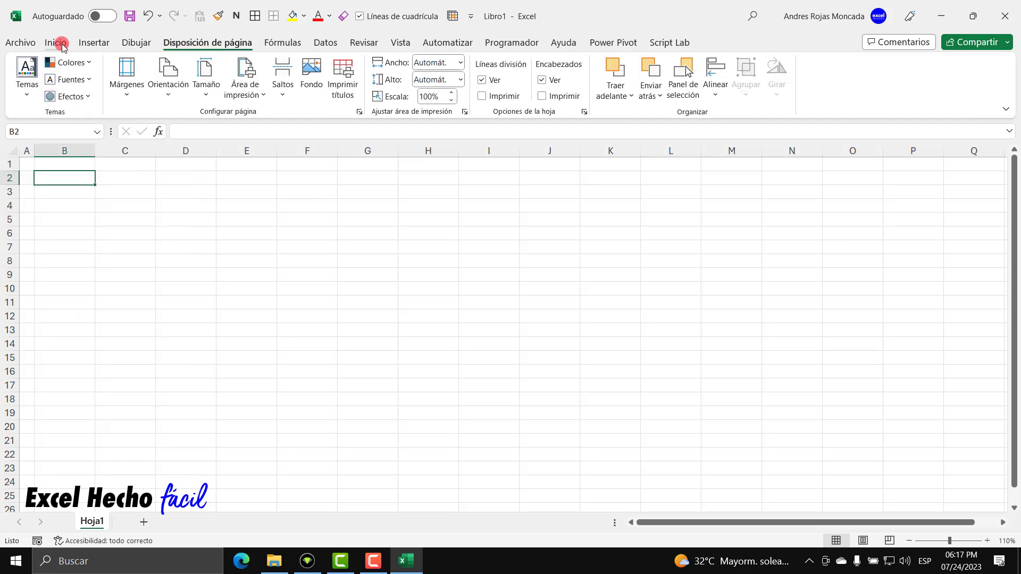
click(190, 91)
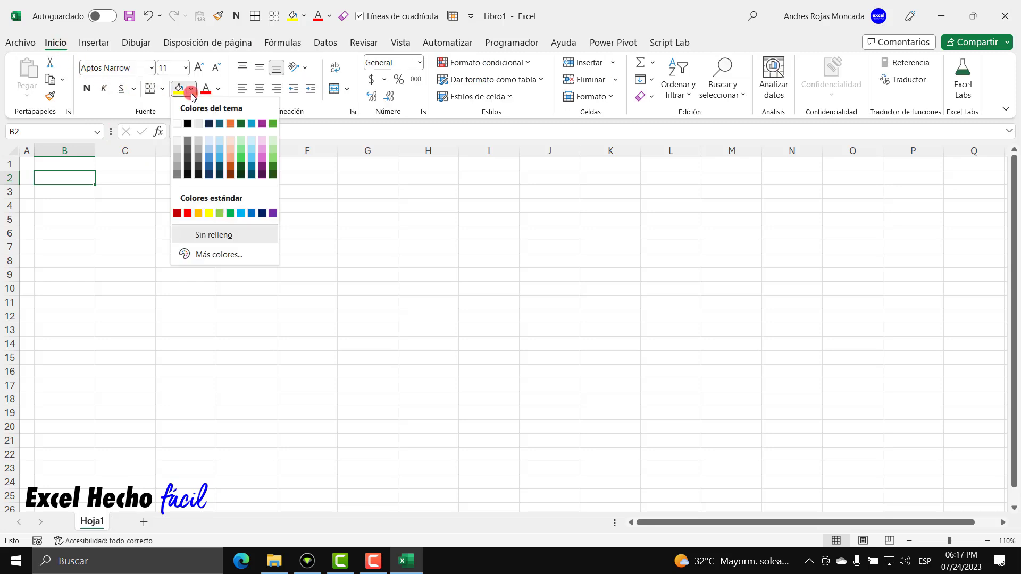
click(107, 219)
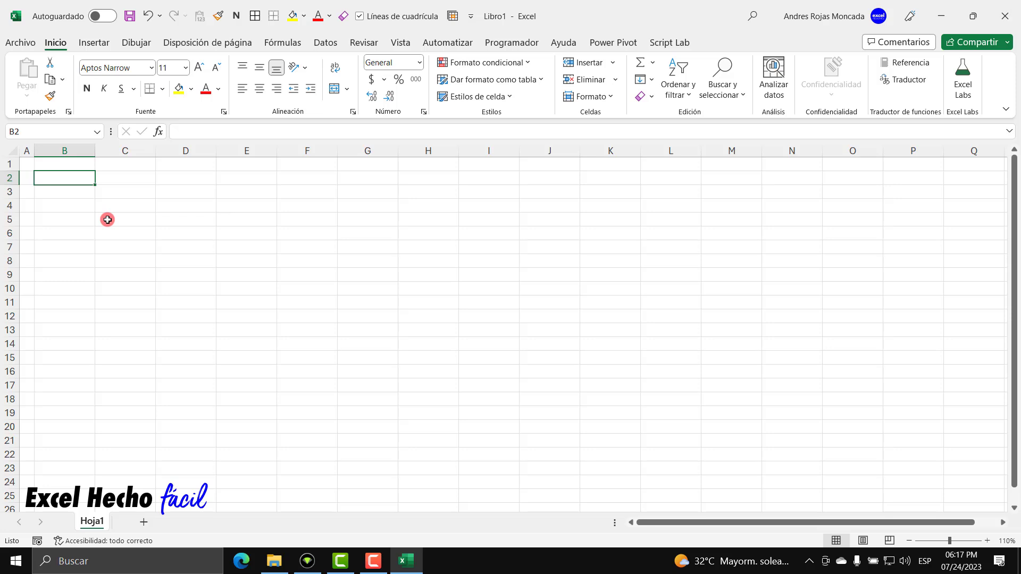
- Enter the labels Fecha inicio, Fecha fin and Periodo in cells B2 to B4
text(Fecha )
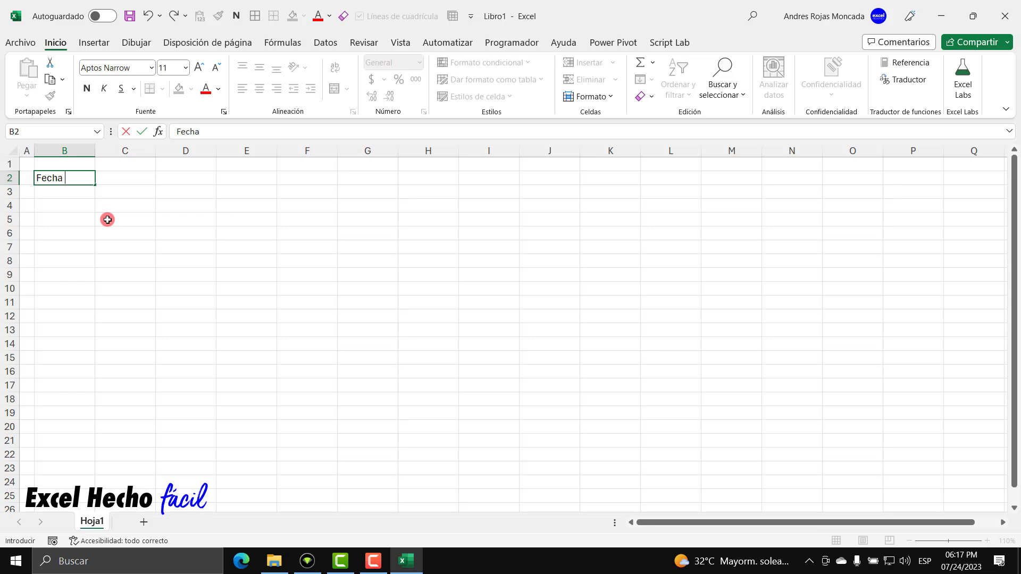
text(inicio)
key(Return)
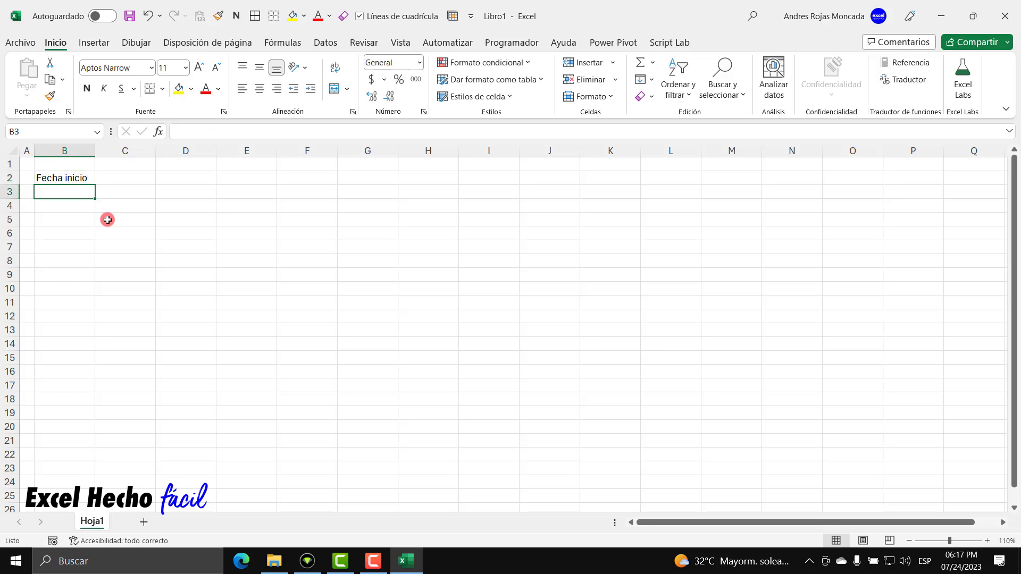
click(78, 175)
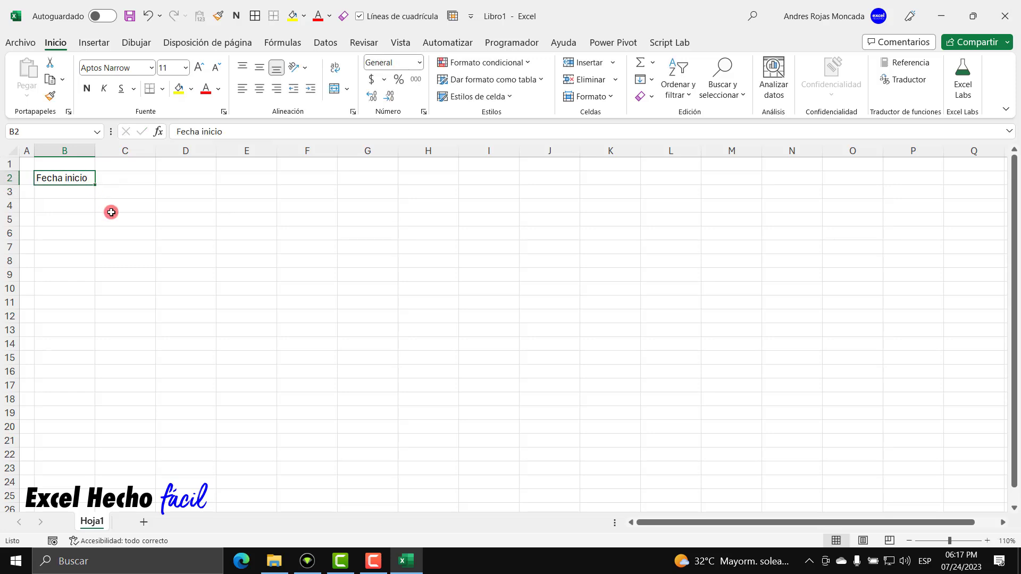
click(78, 193)
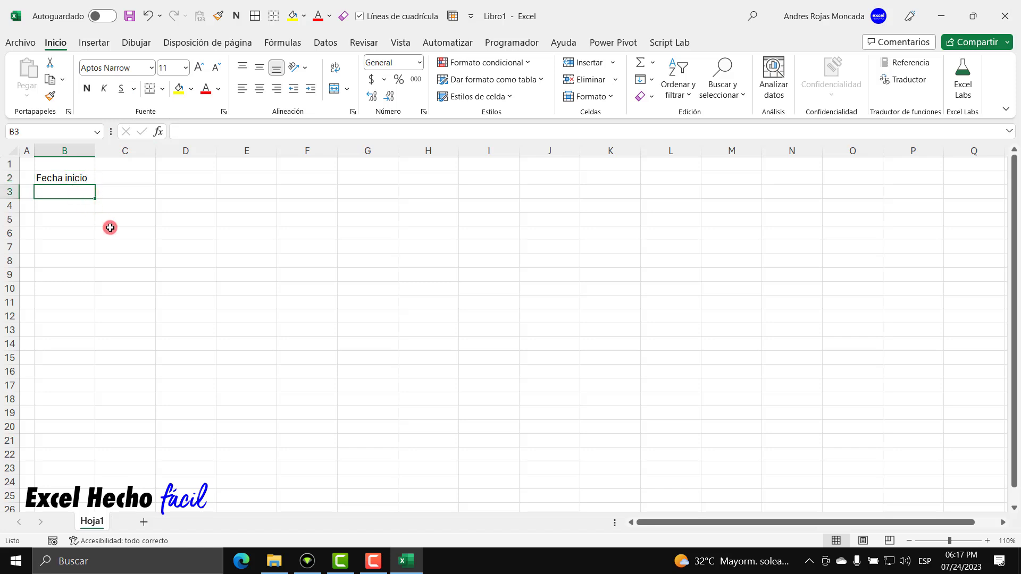
text(Fecha fin)
key(Return)
key(Up)
key(Down)
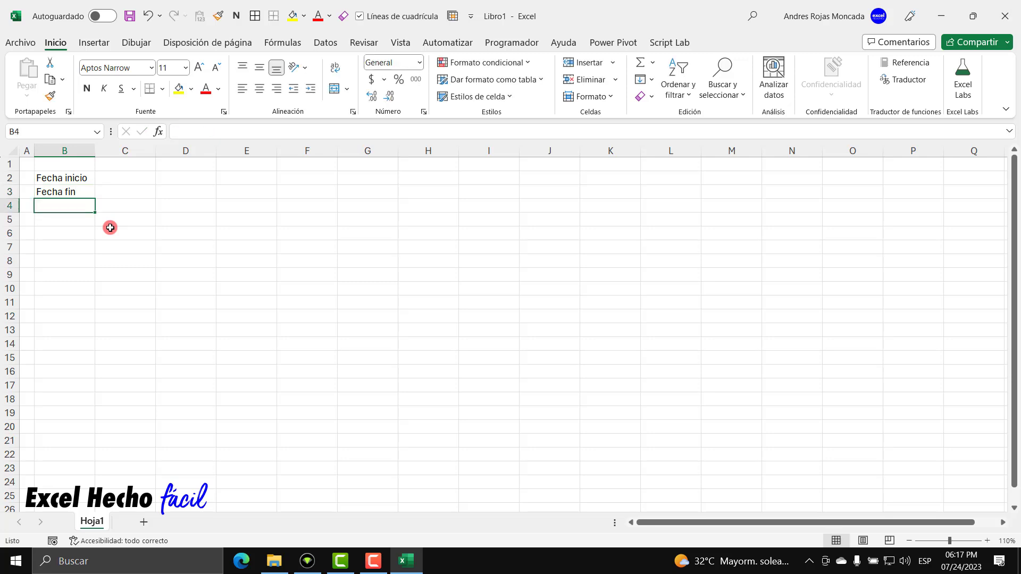
text(Periodo)
key(Return)
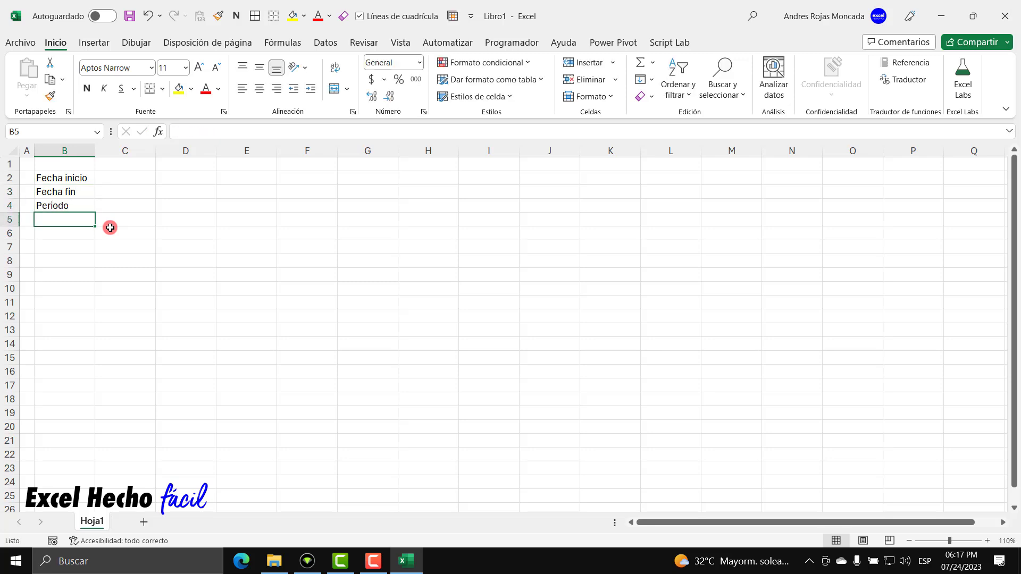
- Format the labels in B2:B4 with a dark blue theme fill and bold white text
drag(84, 178, 83, 205)
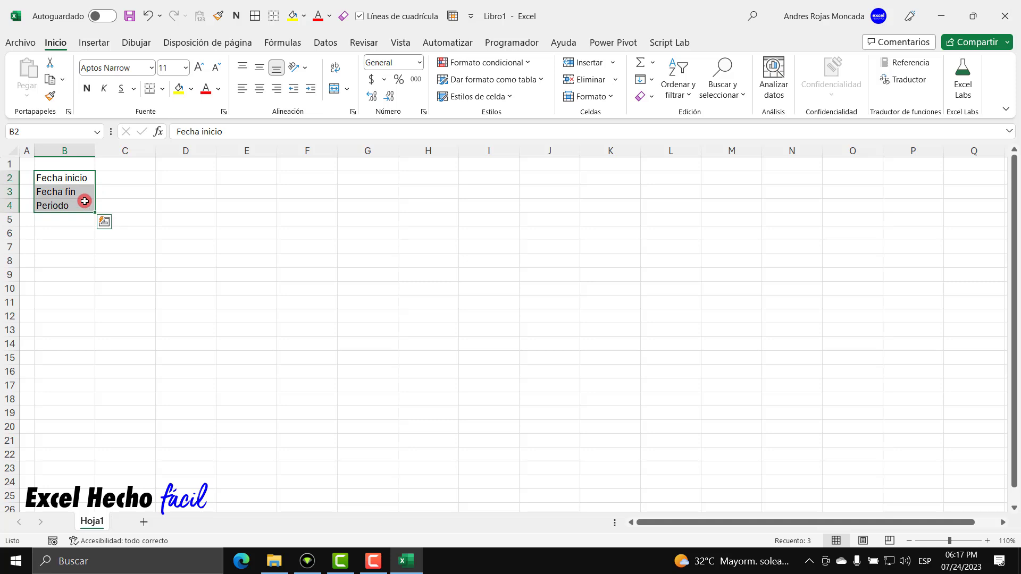
click(191, 91)
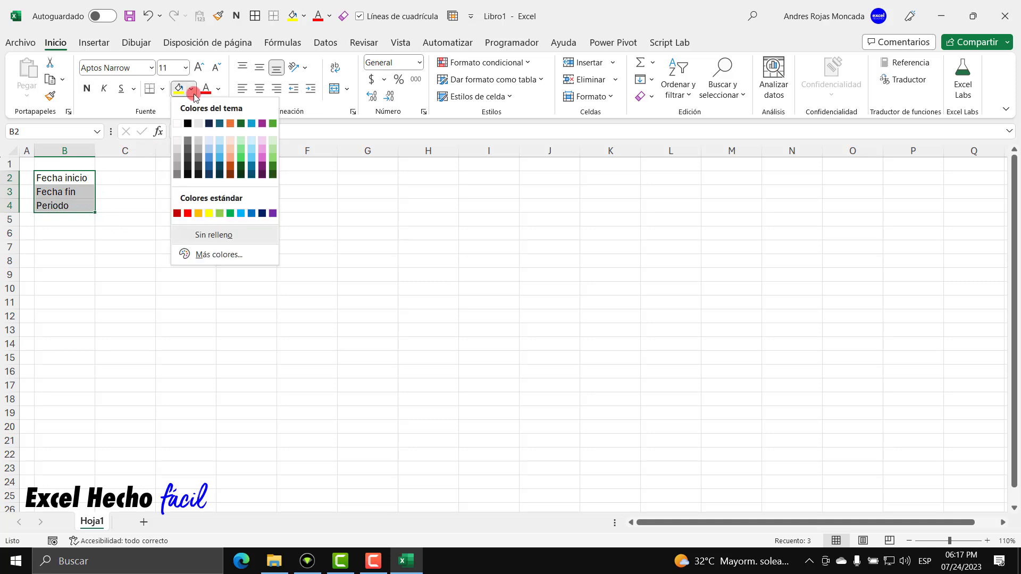
click(221, 169)
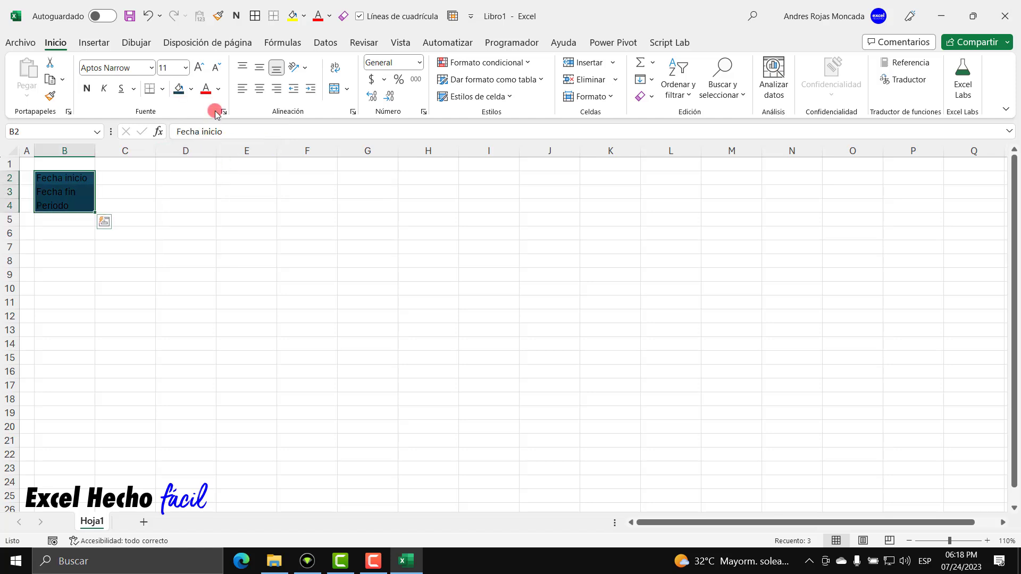
click(217, 92)
click(207, 142)
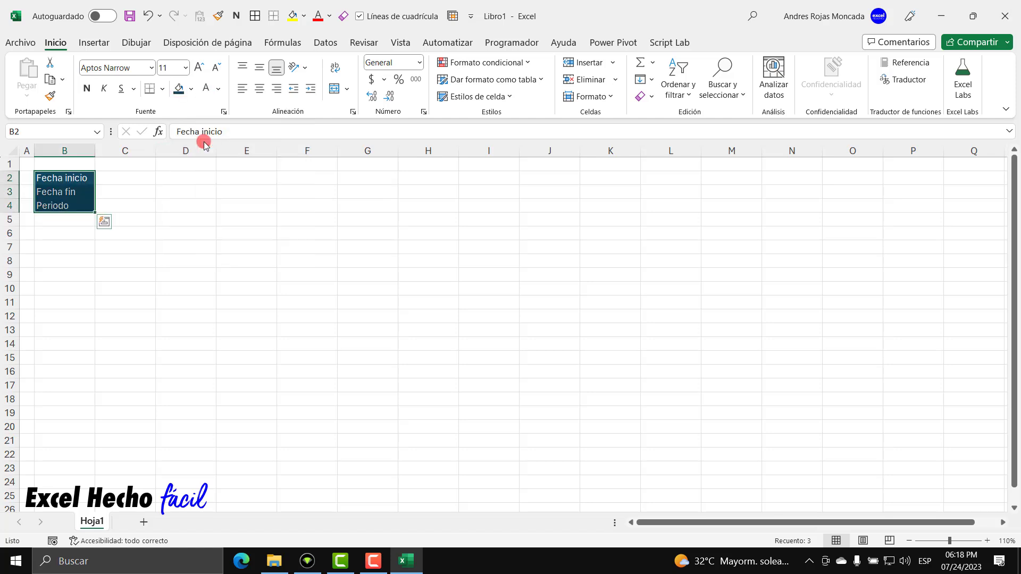
click(87, 88)
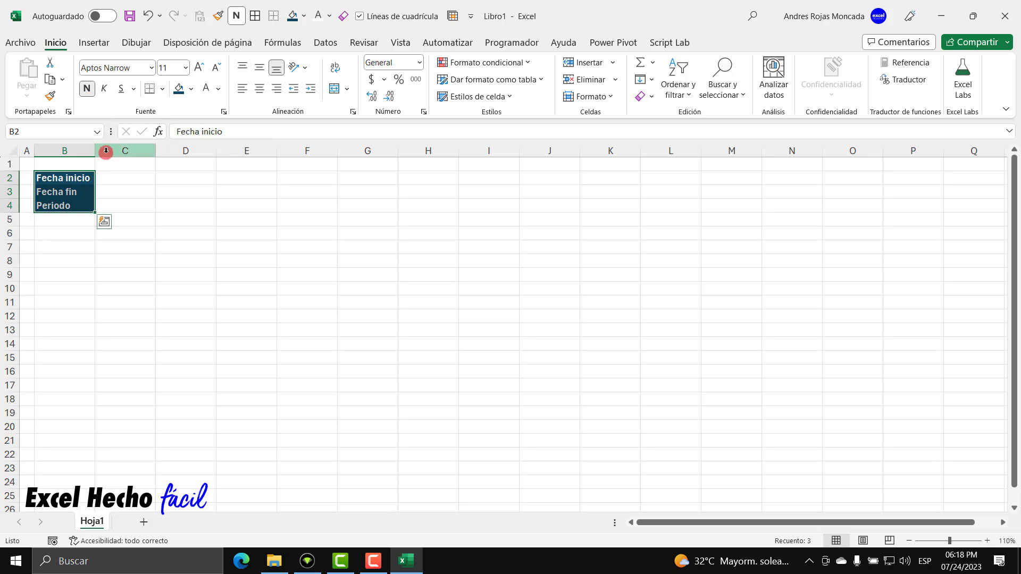
- Fill the value cells C2:C4 with the lightest tint of the same blue theme colour
drag(113, 175, 109, 205)
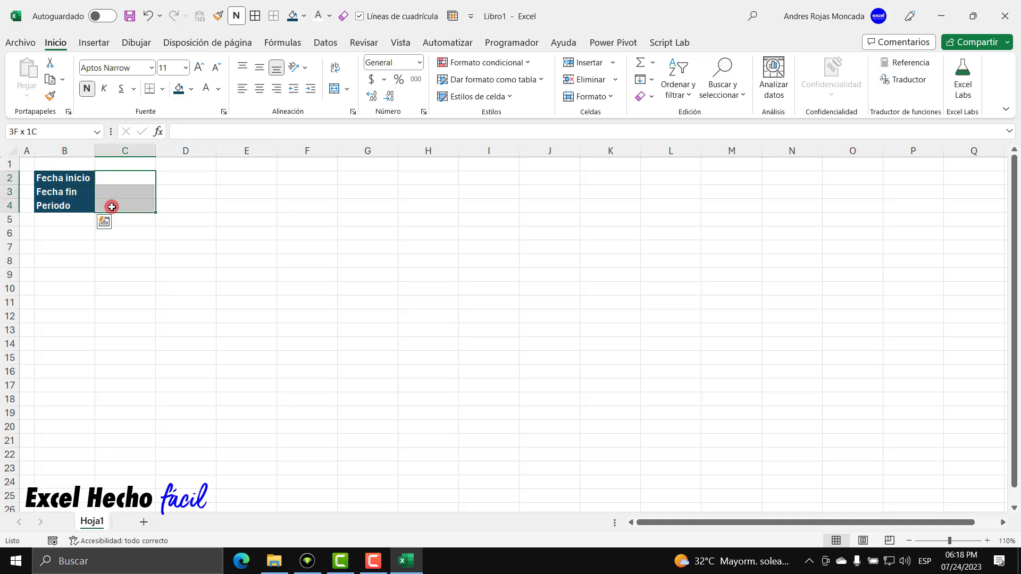
click(191, 88)
click(219, 139)
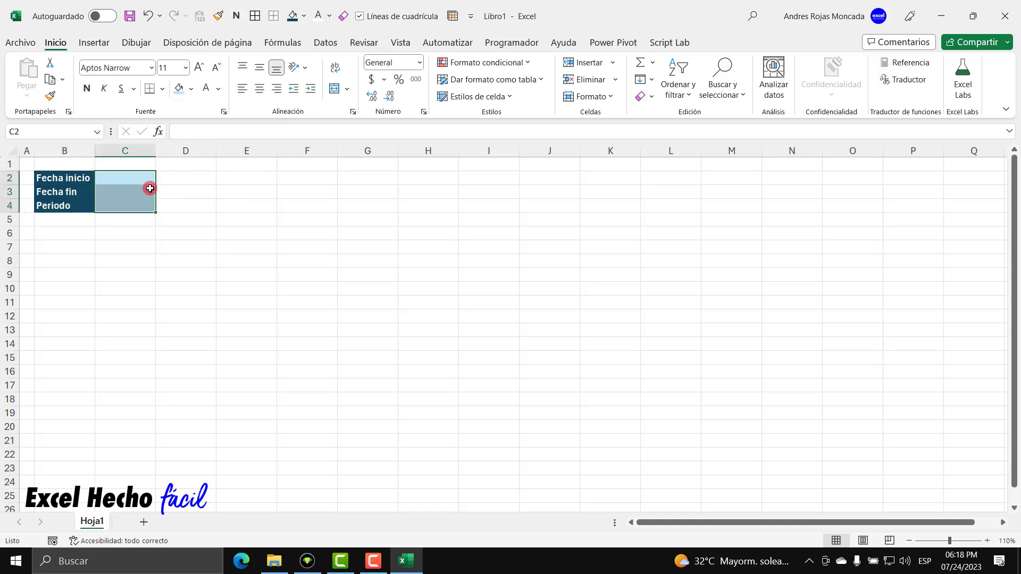
click(191, 88)
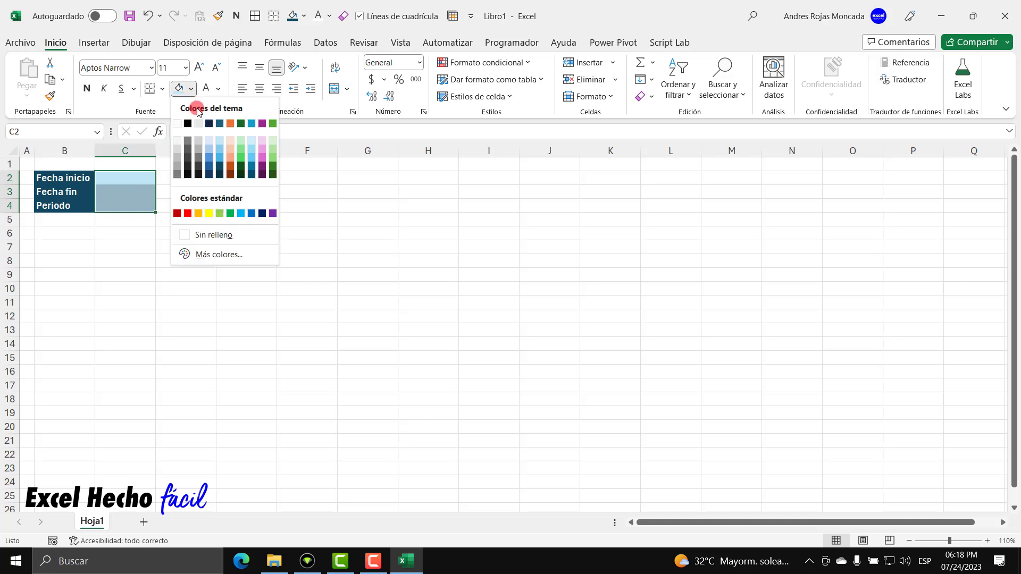
click(219, 143)
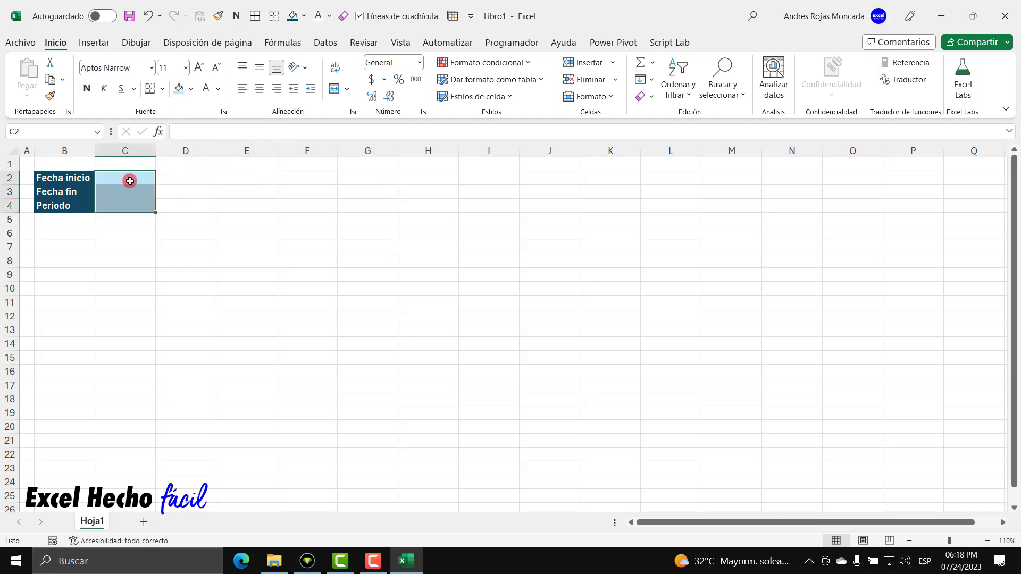
- Enter the start date 7/24/23 in C2, the end date 7/31/2023 in C3 and the period 2 in C4
click(125, 178)
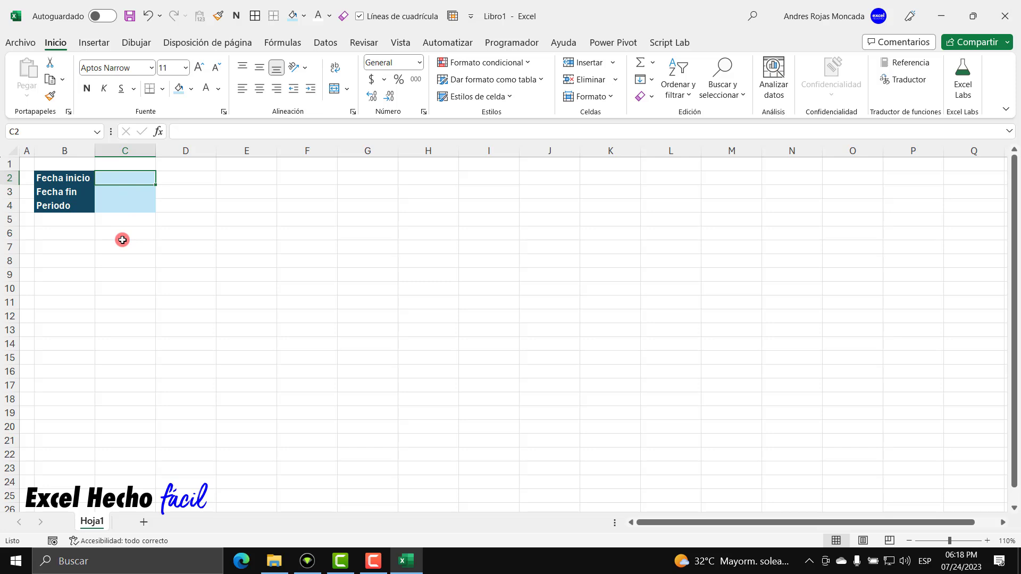
text(7/24/23)
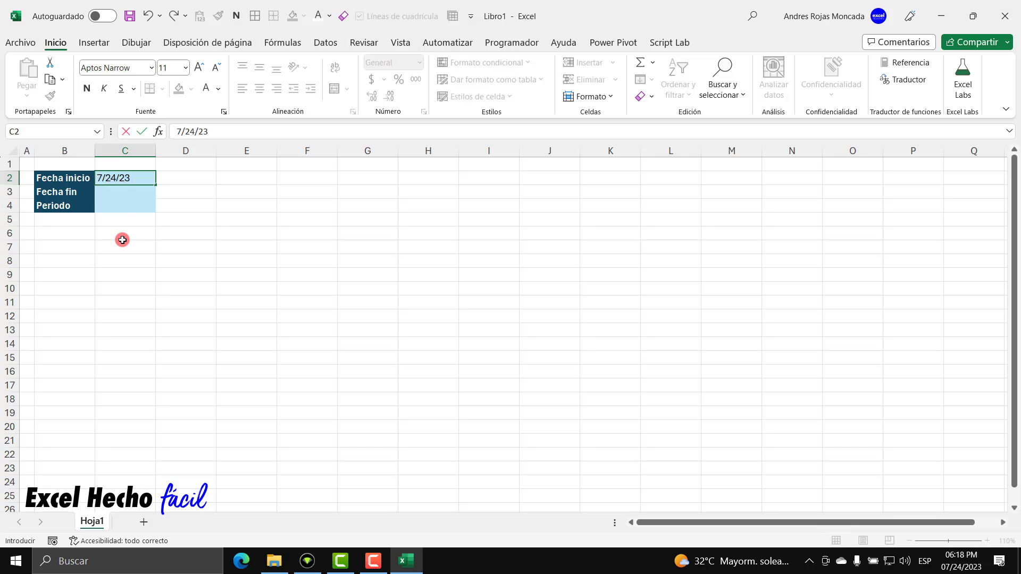
key(Return)
key(Up)
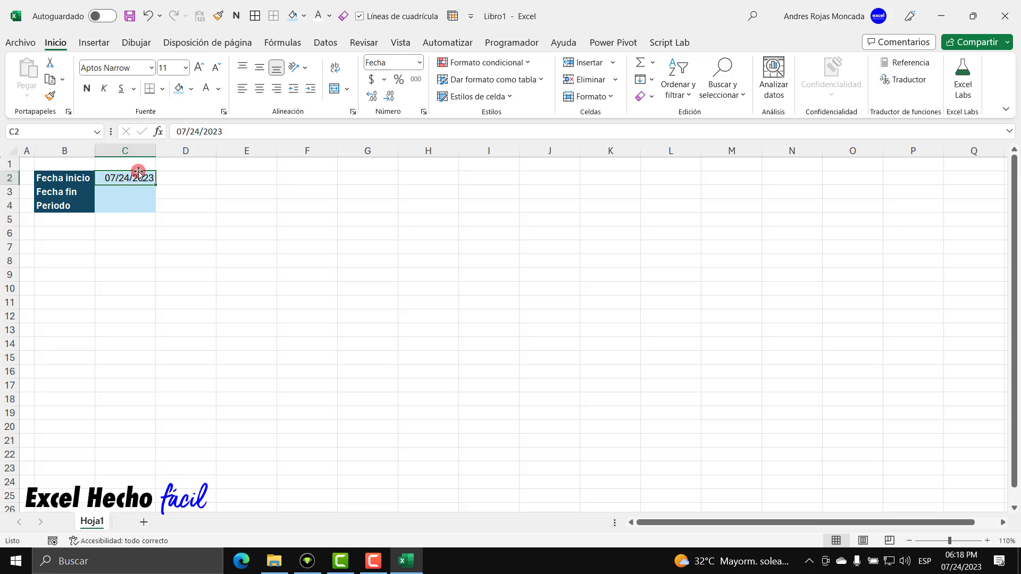
click(136, 191)
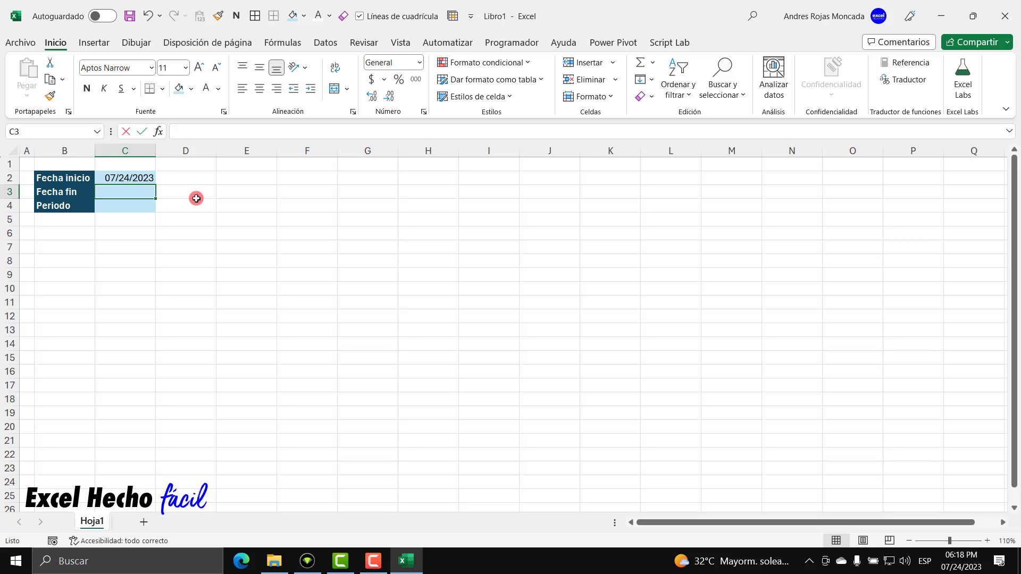
text(7/31/2023)
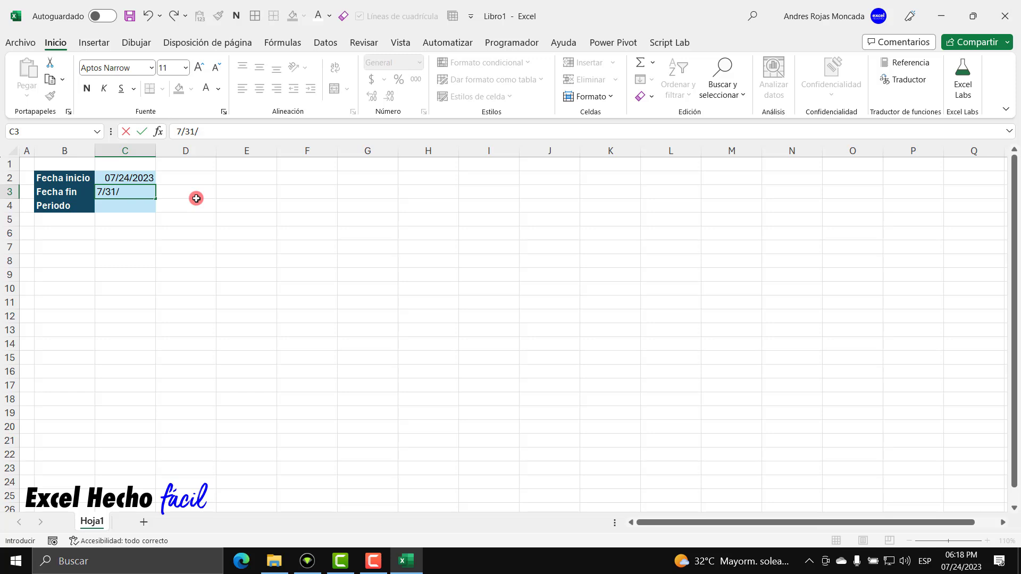
key(Return)
key(Up)
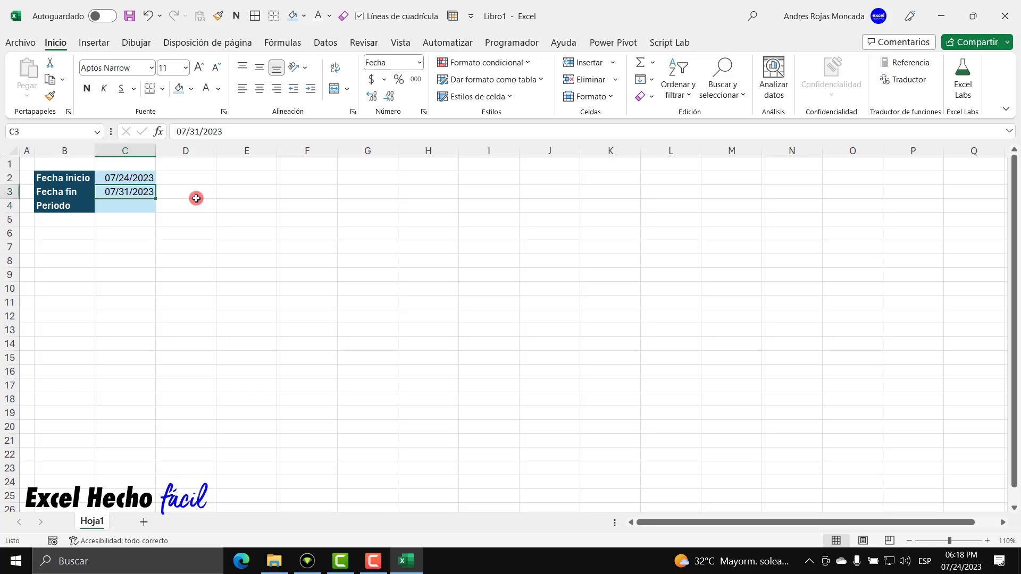
key(Down)
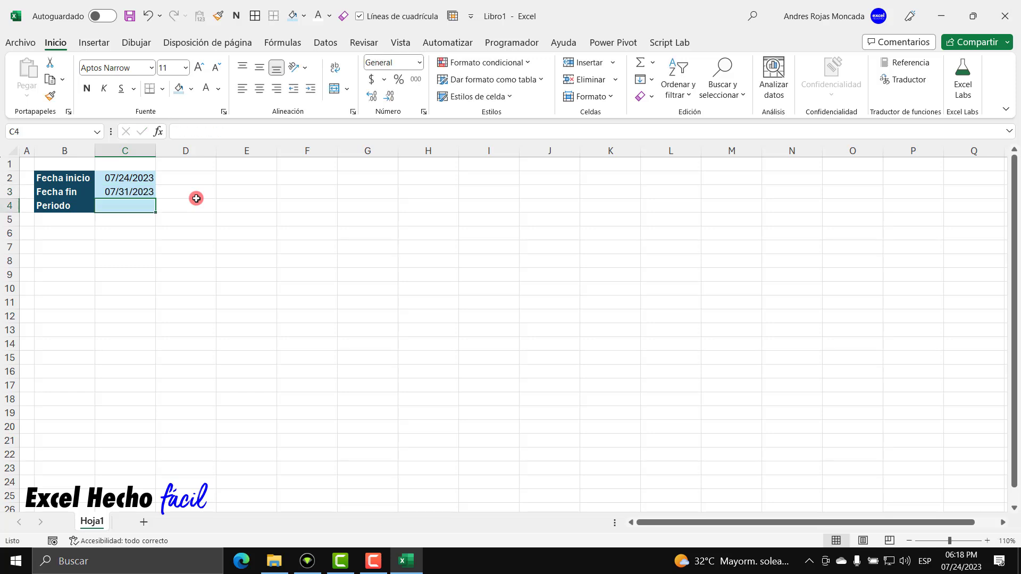
text(2)
key(Return)
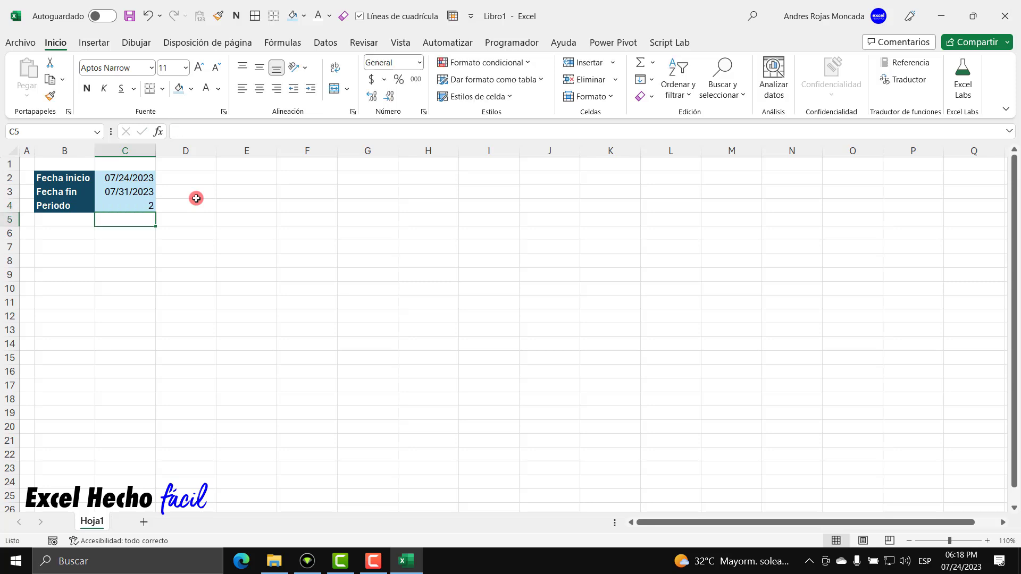
- Enter the heading Fechas in cell B6
click(68, 234)
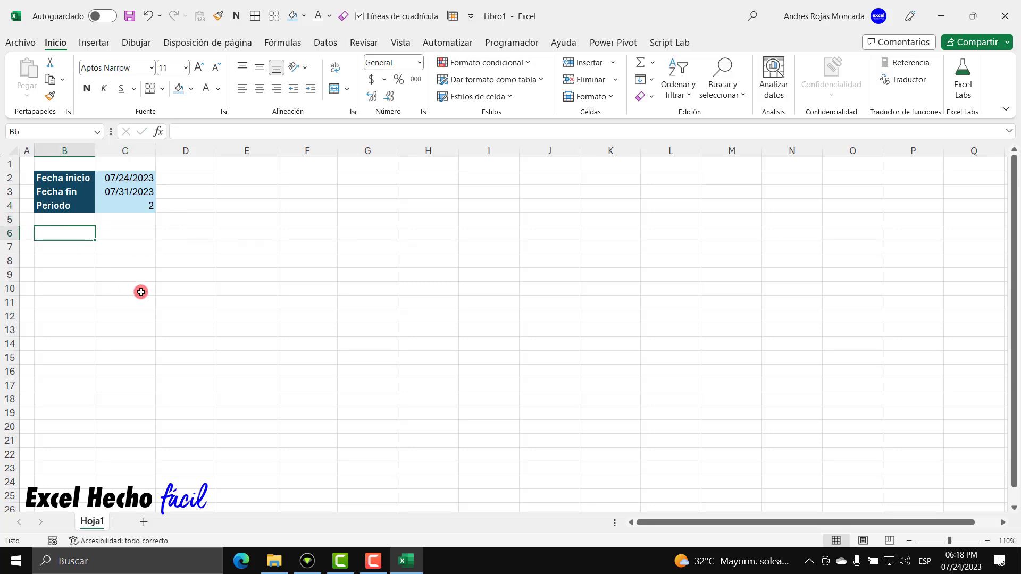
text(fecha)
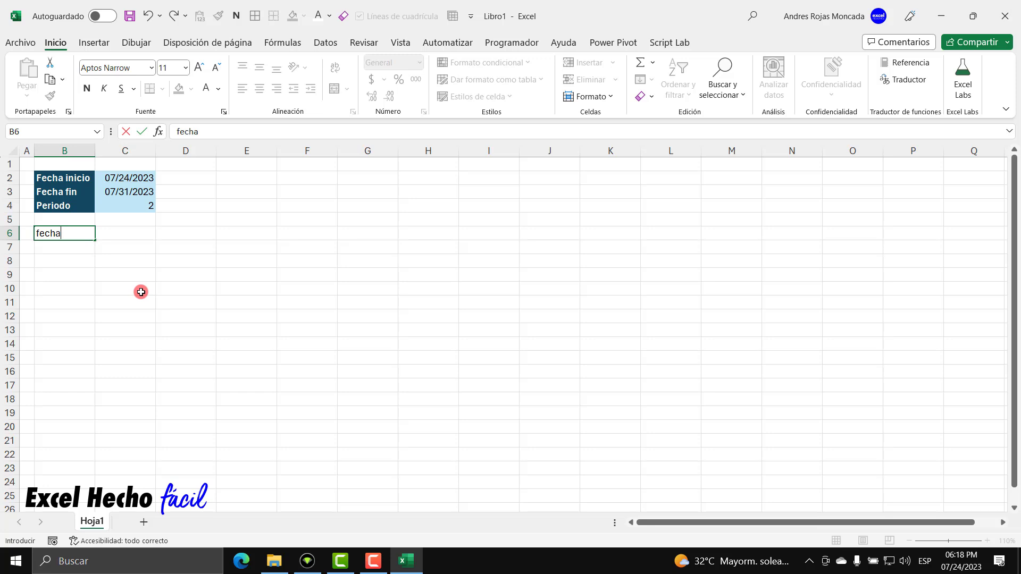
key(Escape)
text(Fechas)
key(Return)
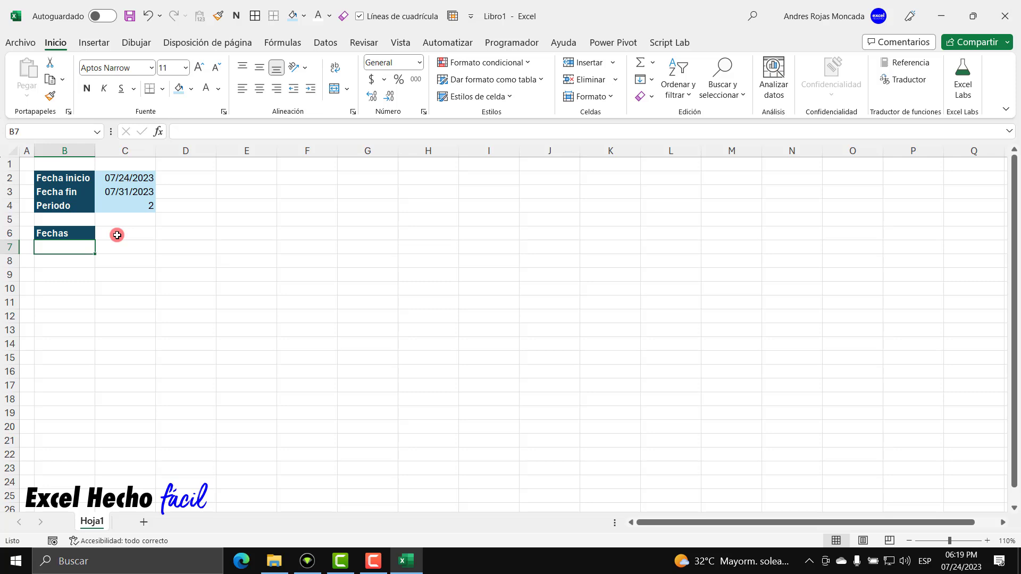
- Begin a LET formula in B7 that names the variable _fechas and starts SECUENCIA as its value
text(0)
key(Escape)
text(=let)
key(Tab)
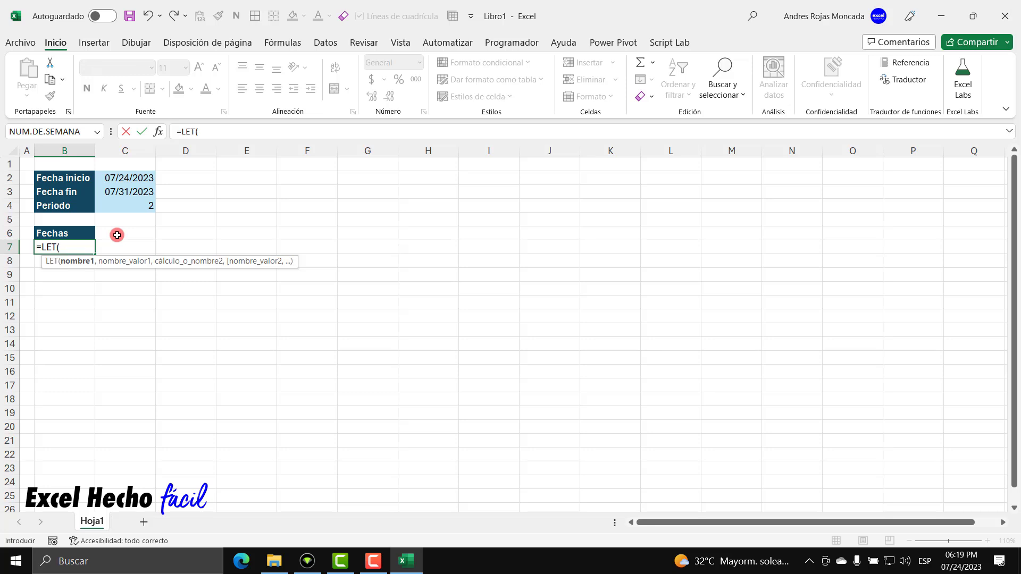
drag(114, 261, 114, 330)
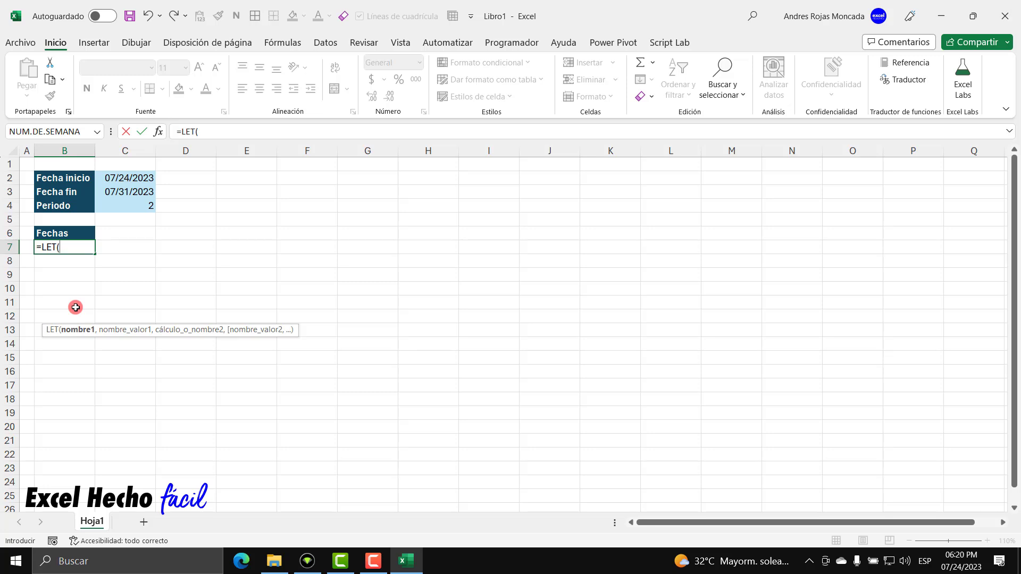
text(_fechas,)
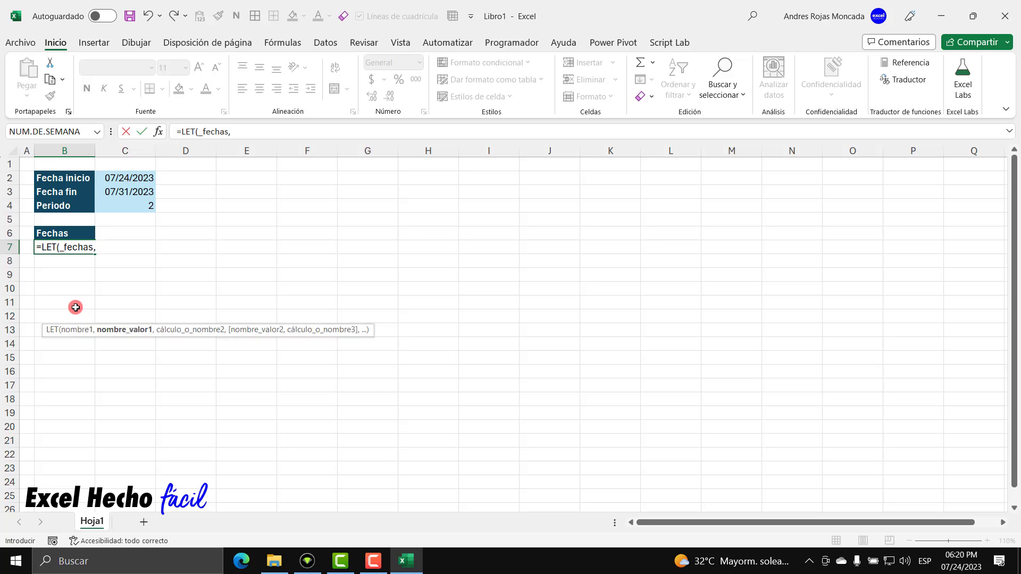
text(secu)
key(Tab)
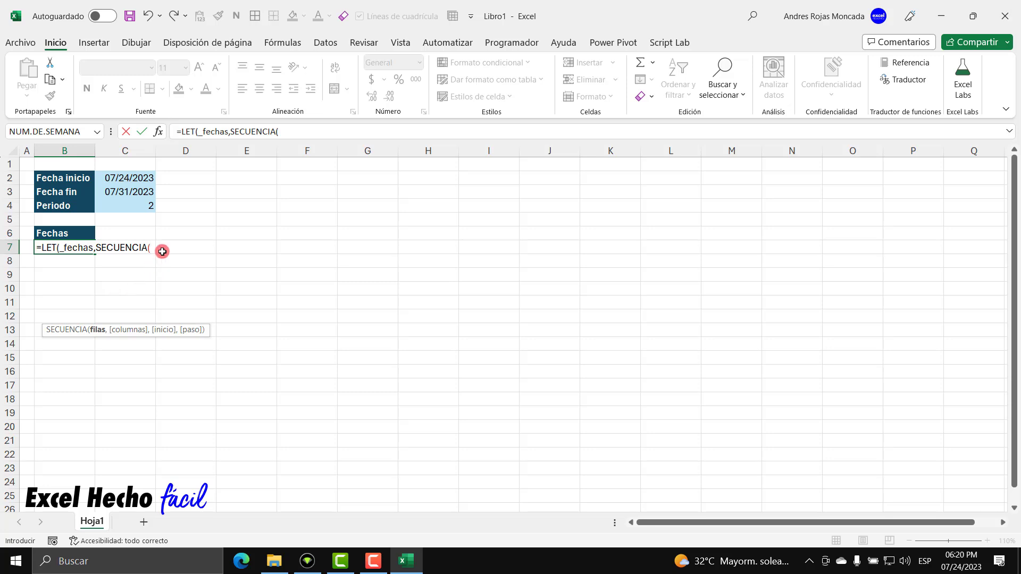
- Set the rows argument of SECUENCIA to C3-C2+1, evaluating the C3-C2 part in place and restoring the references
click(133, 192)
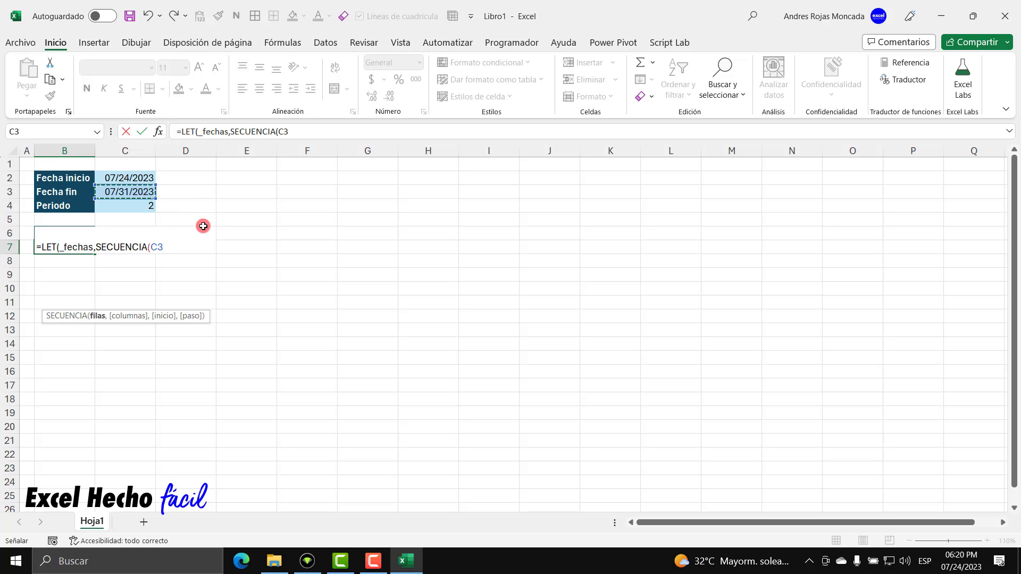
text(-)
click(129, 177)
drag(151, 246, 183, 246)
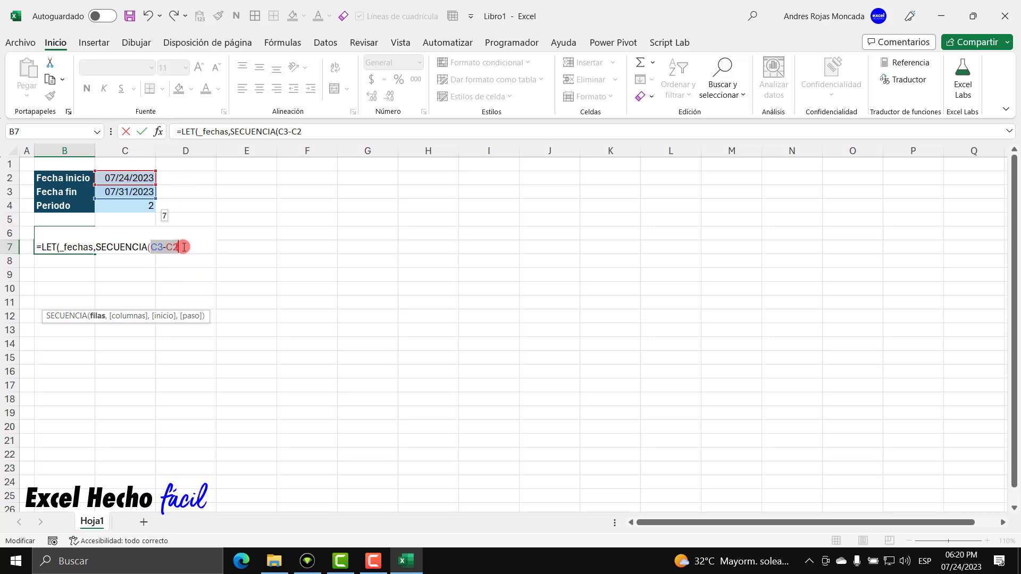
key(F9)
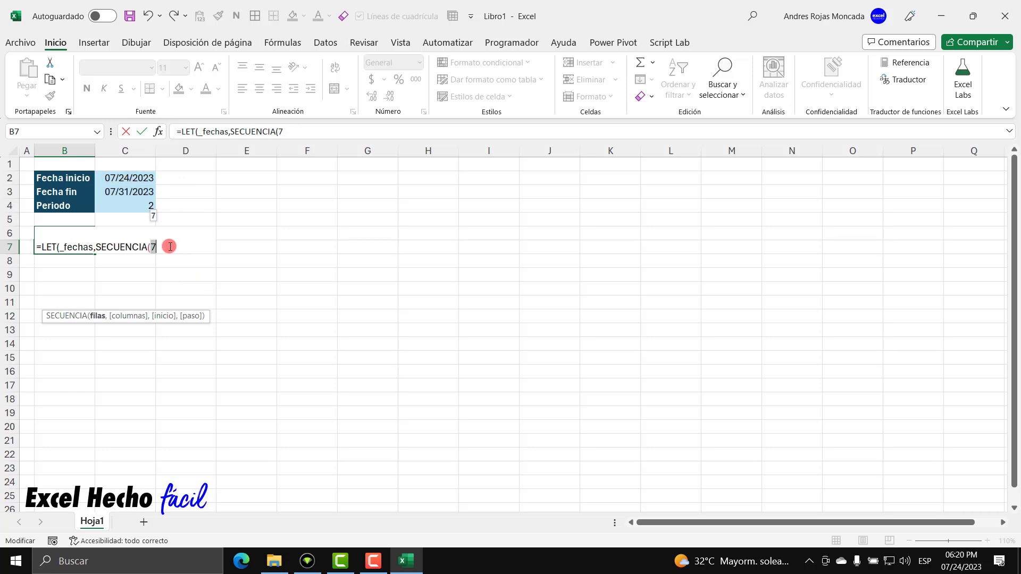
key(ctrl+z)
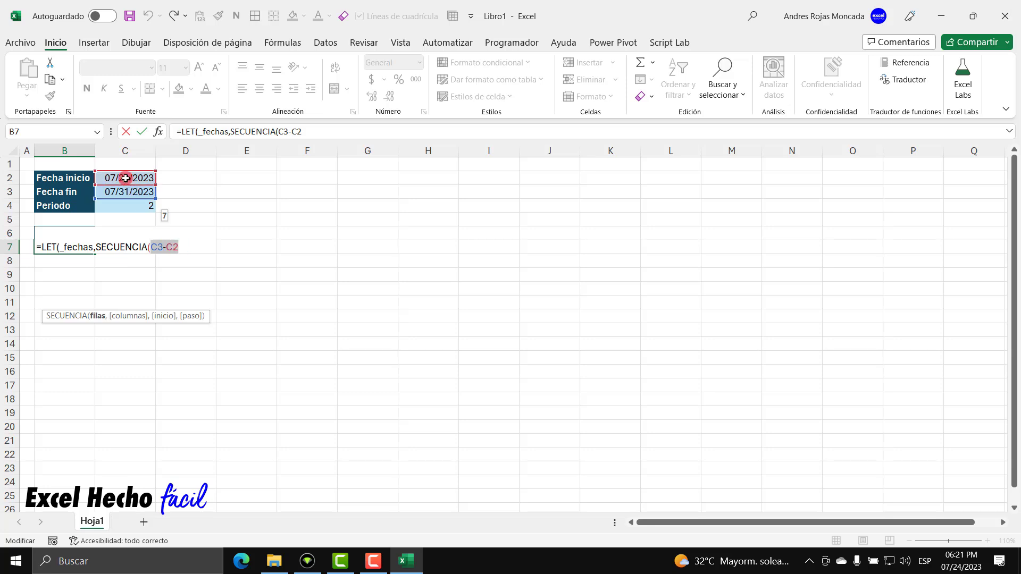
key(Right)
text(+)
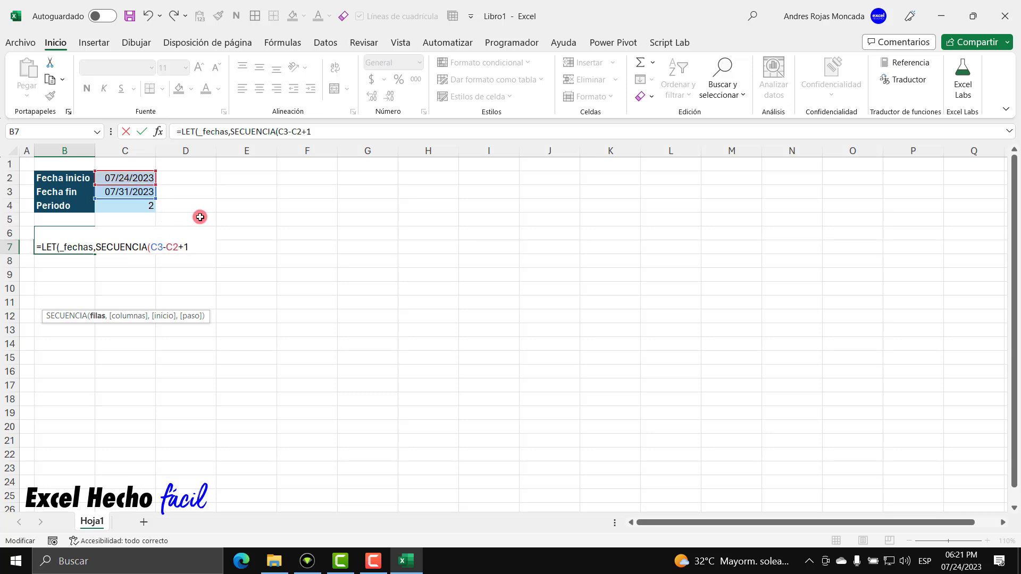
drag(151, 246, 191, 247)
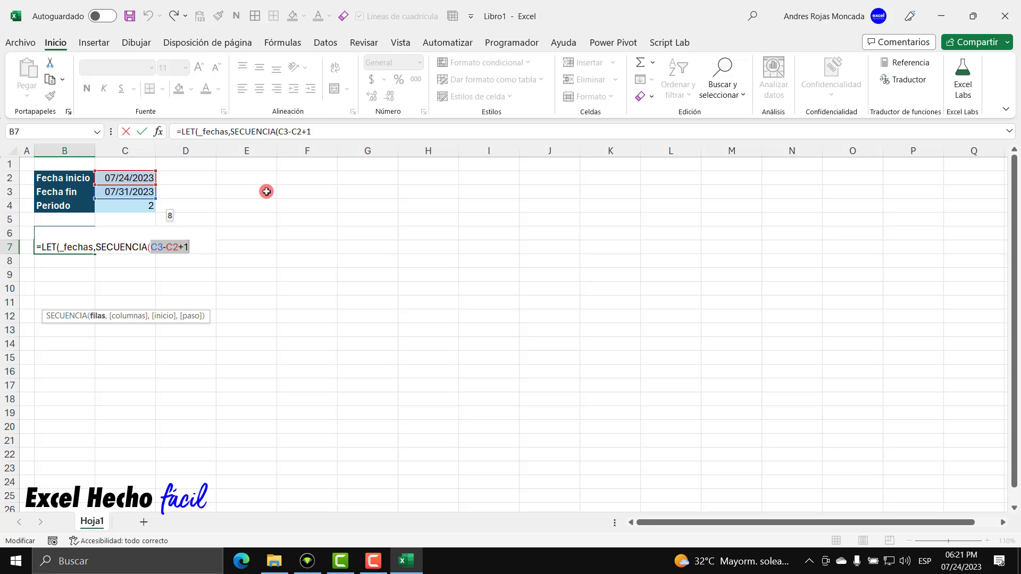
click(195, 248)
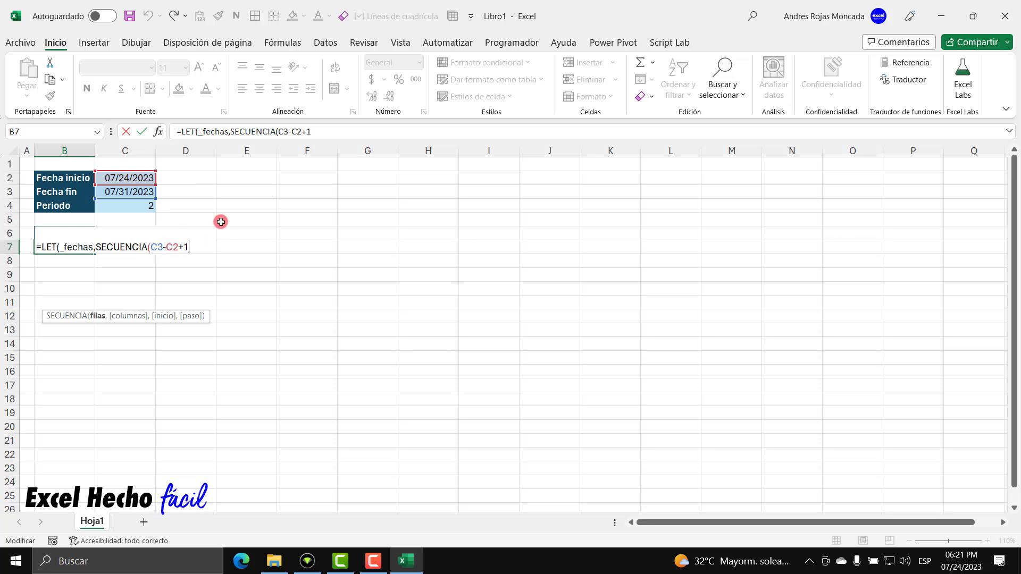
- Complete SECUENCIA with 1 column, start value C2 and step 1, and close the function
text(,)
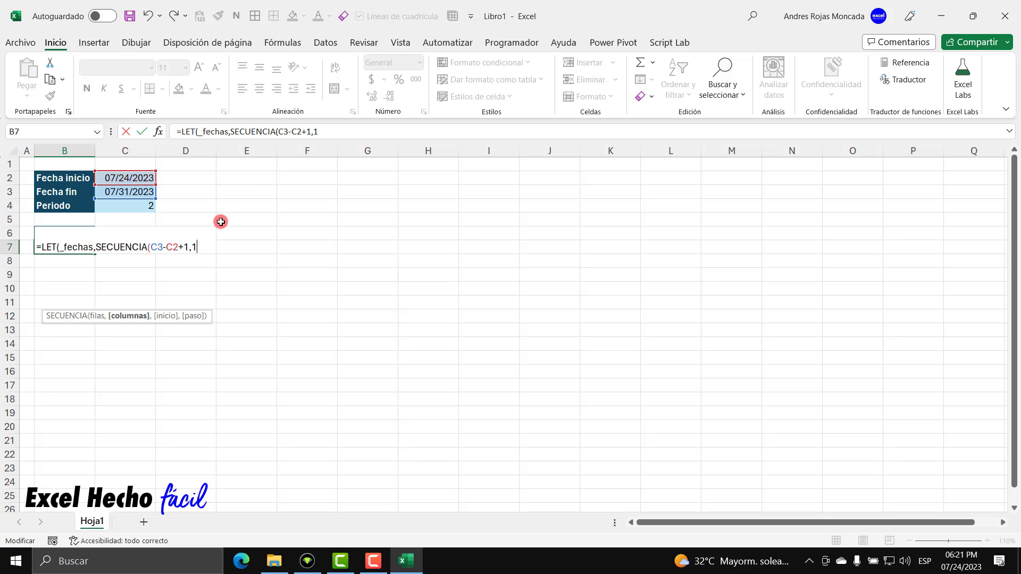
text(1,)
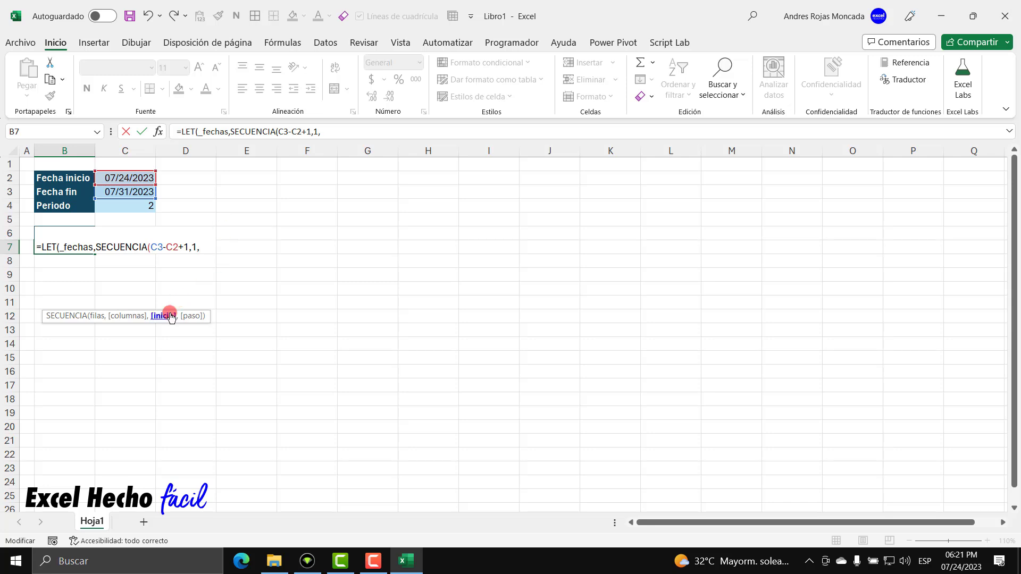
click(140, 179)
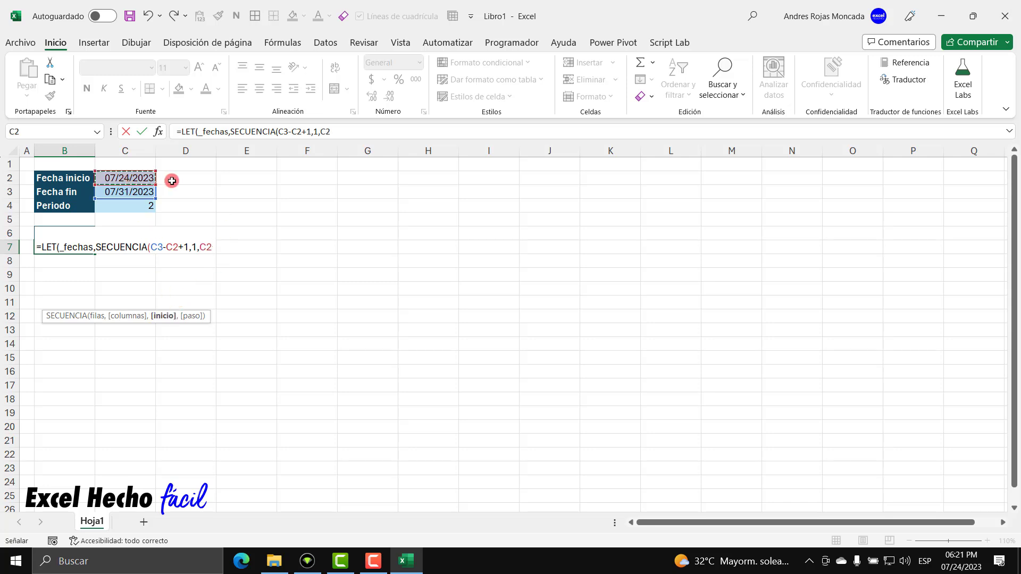
text(,1)
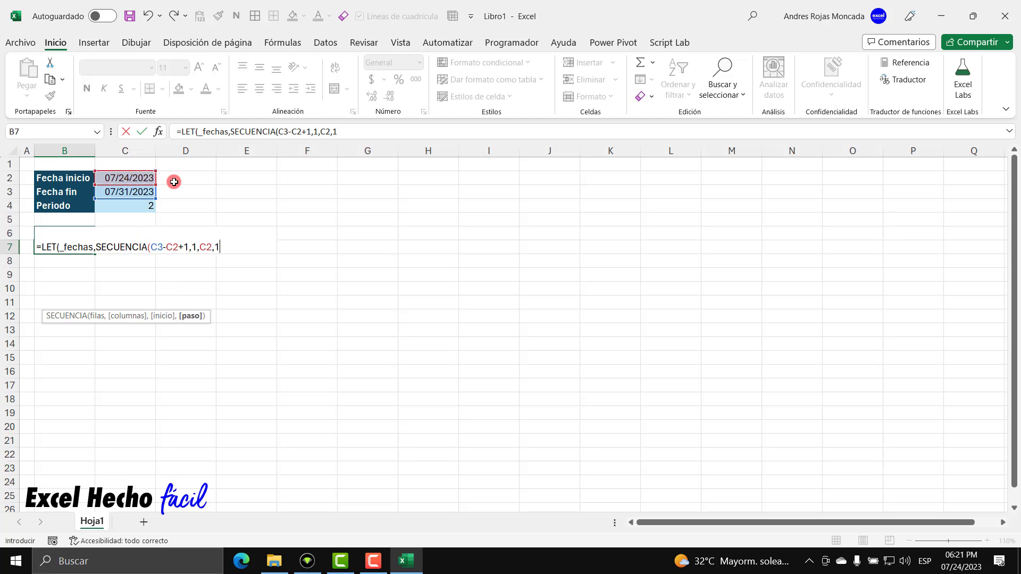
text(),)
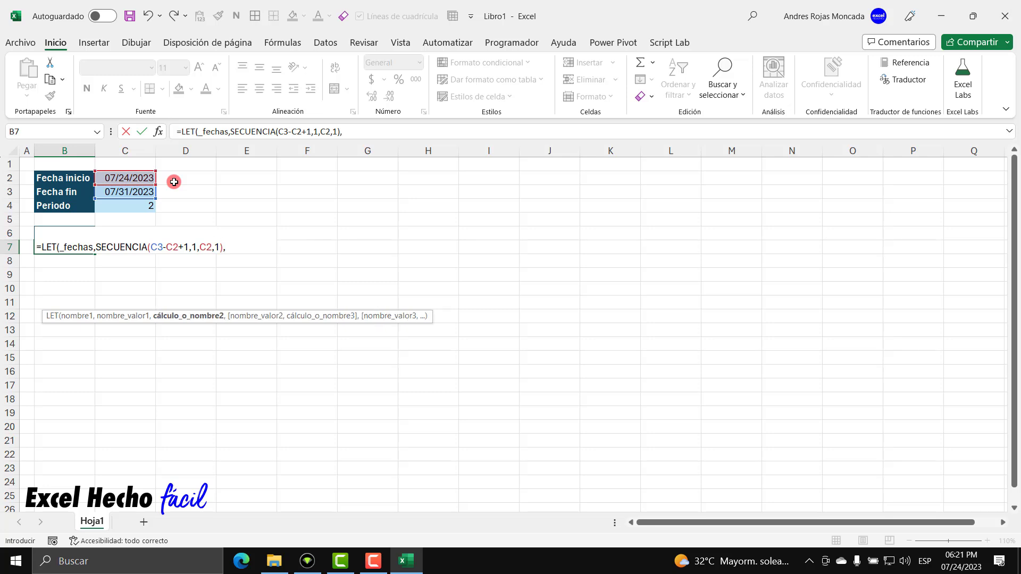
- Return _fechas as the LET result on a new line and enter the formula in B7
key(alt+Return)
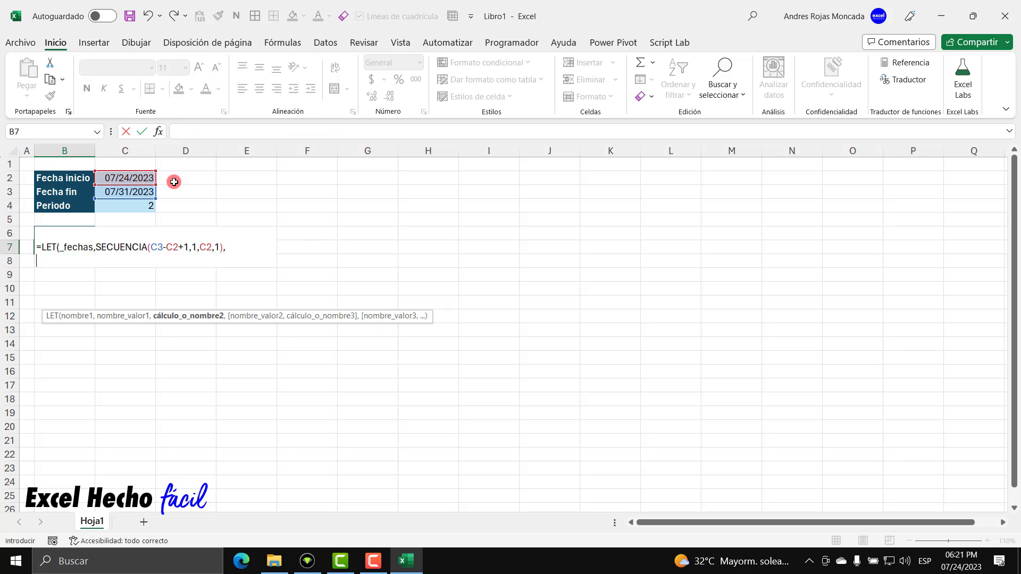
text(_fechas)
key(Return)
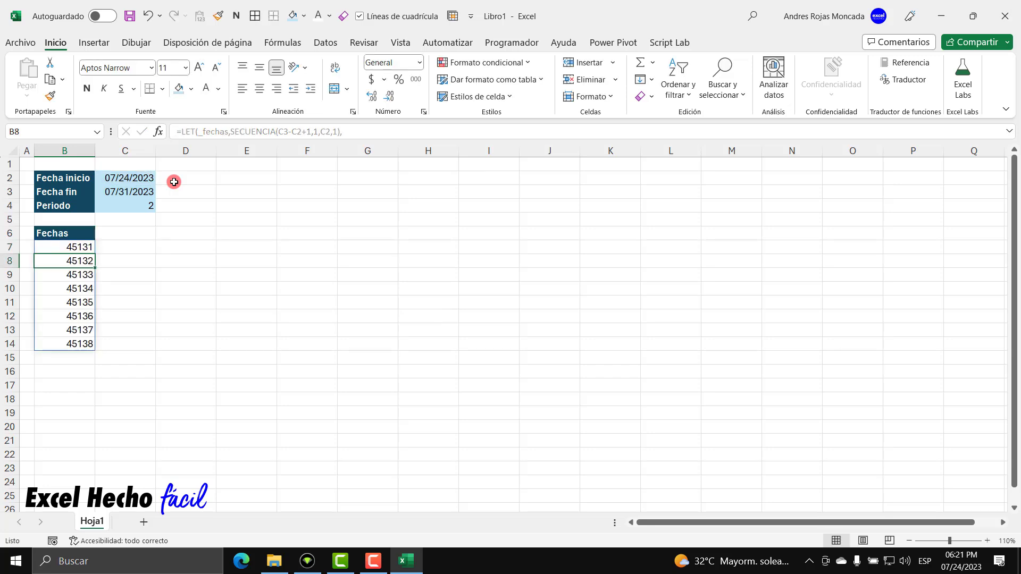
- Format the spilled results in B7:B14 as short dates (Fecha corta)
drag(66, 246, 71, 340)
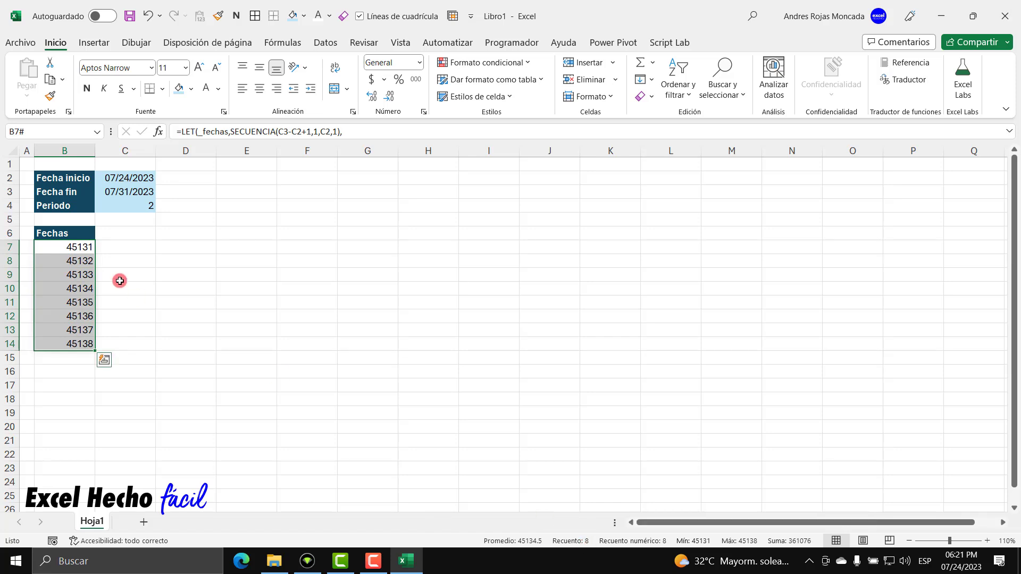
click(420, 62)
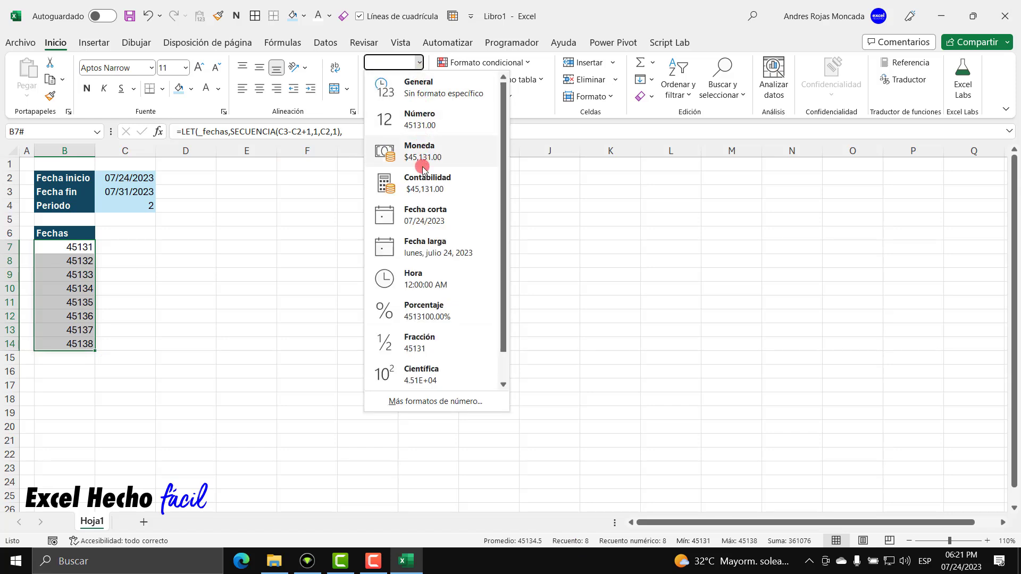
click(422, 212)
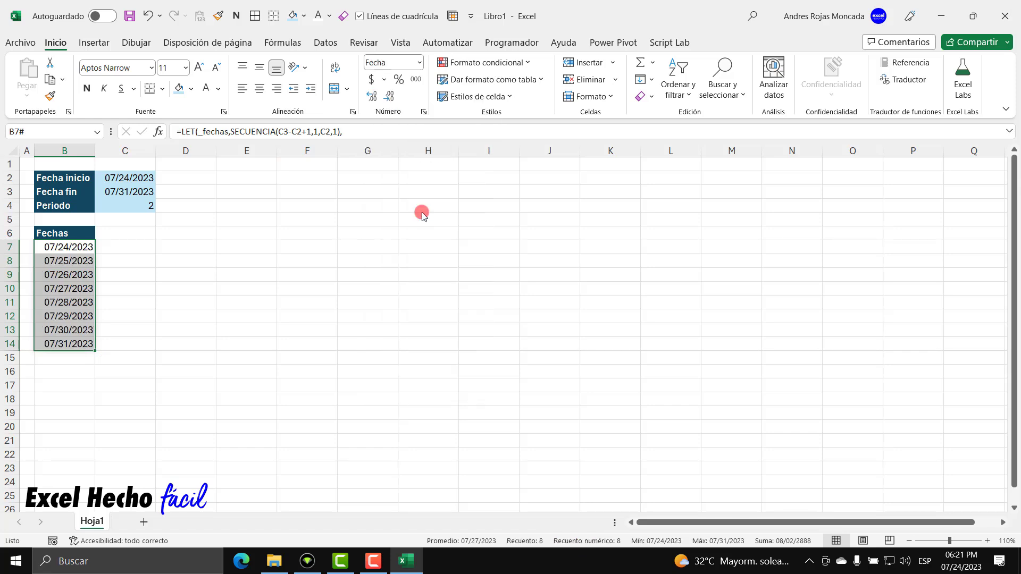
click(68, 250)
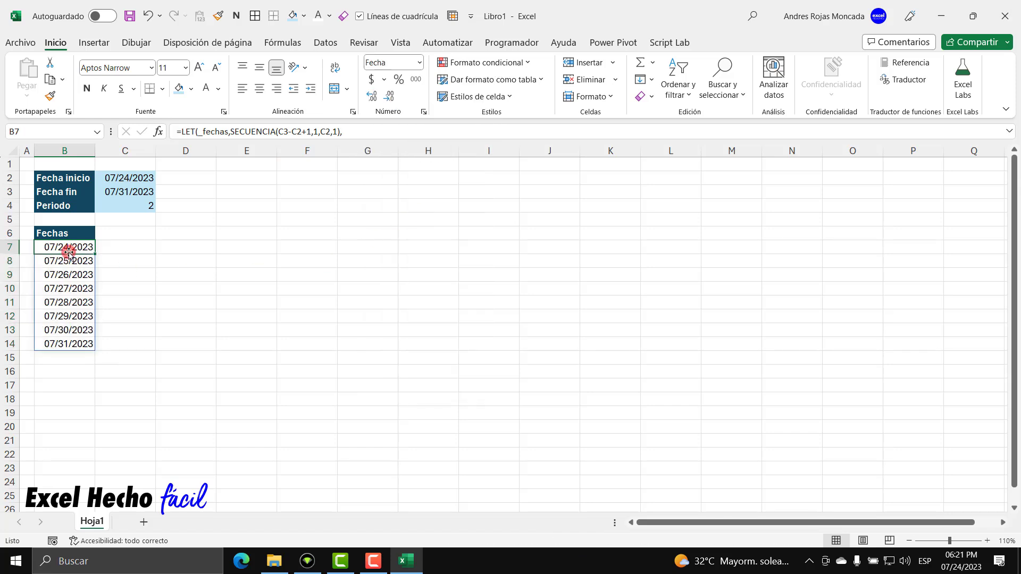
click(71, 344)
- Copy the date format from the list down column B to B15:B22 and the cells from B23 onward with Format Painter
drag(61, 251, 66, 343)
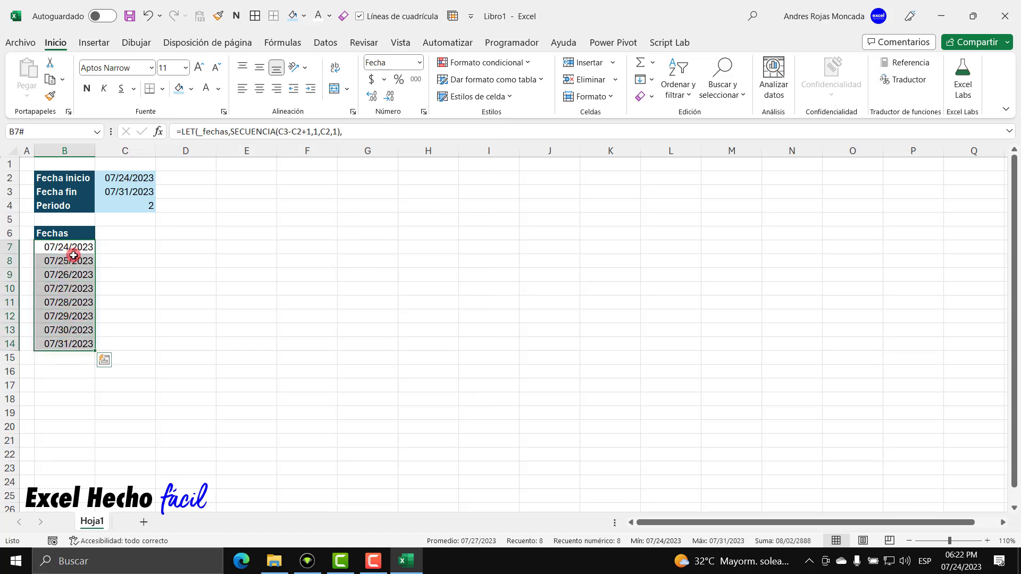
click(50, 96)
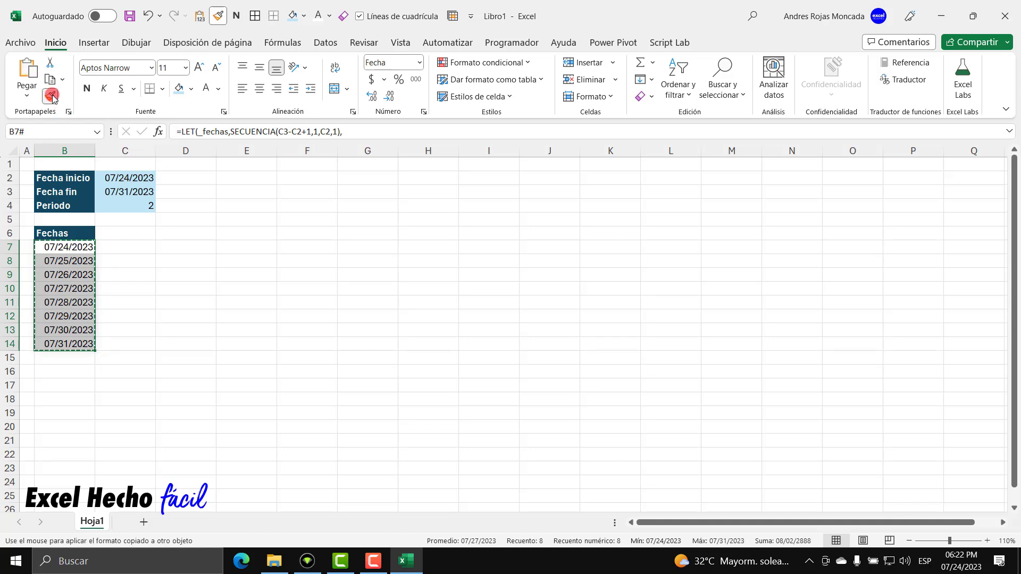
mouse_move(71, 354)
mouse_down()
mouse_move(70, 455)
mouse_move(72, 246)
mouse_up()
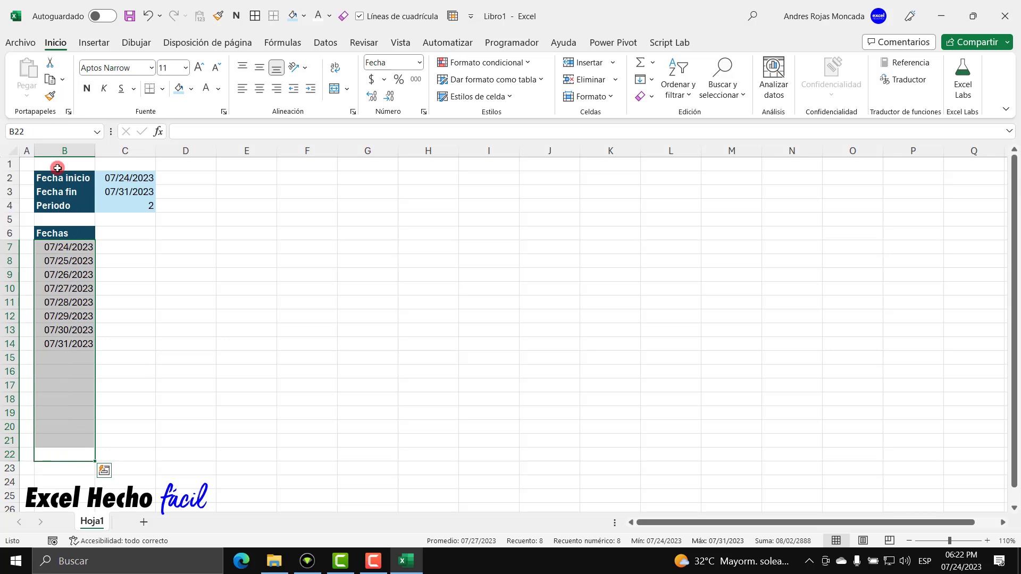
click(51, 97)
click(84, 467)
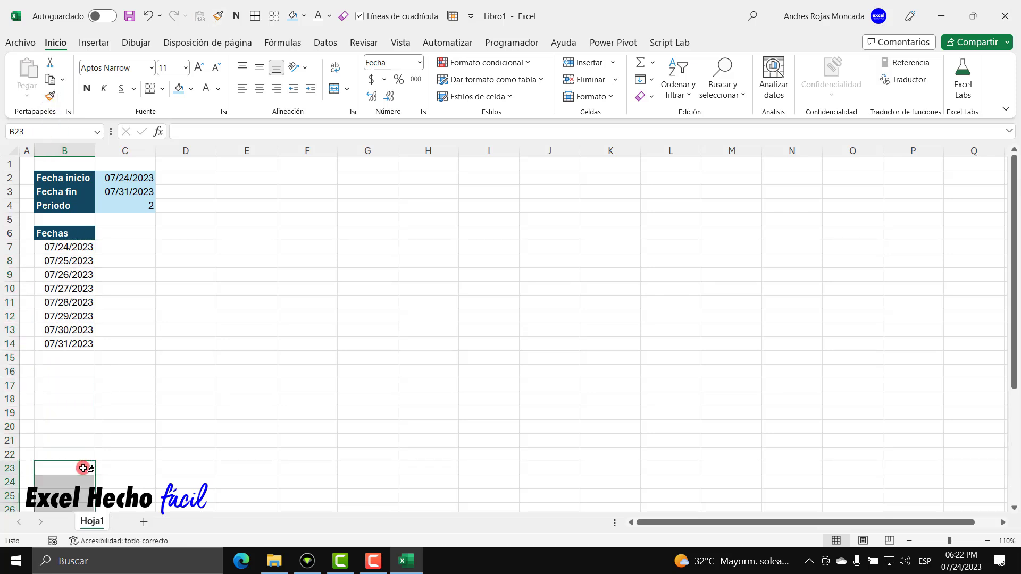
- Edit the LET formula in B7 and delete its closing _fechas) result line
click(143, 206)
click(77, 247)
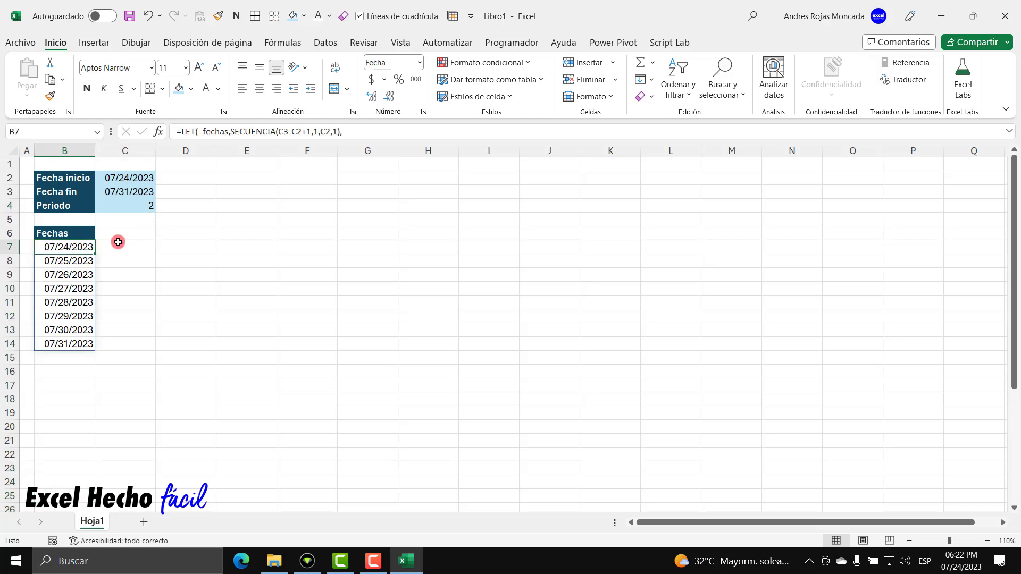
key(F2)
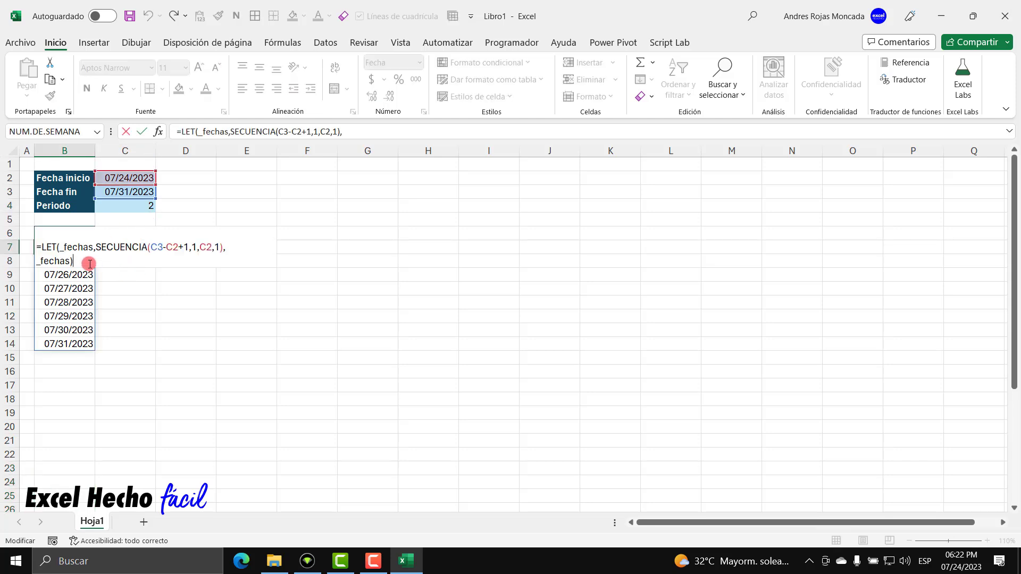
drag(73, 261, 2, 262)
key(BackSpace)
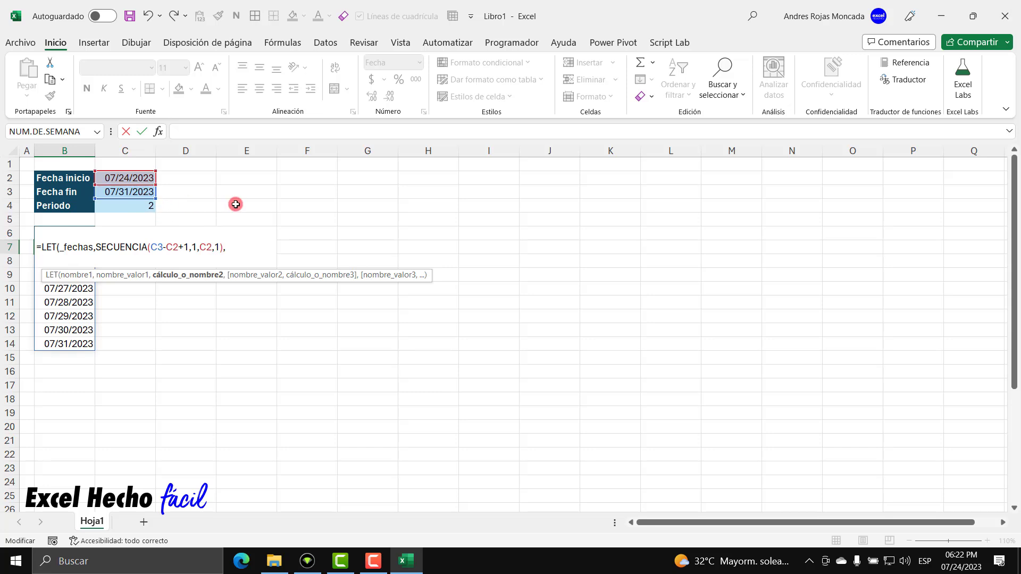
- Define a second LET variable named _periodos with the value SECUENCIA(C4) on the formula's second line
text(_)
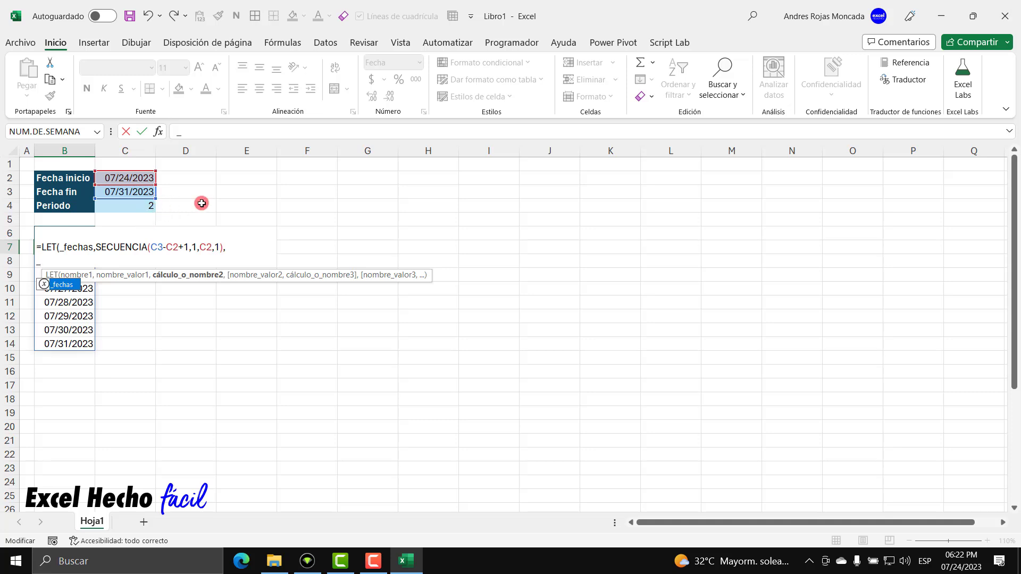
text(periodos)
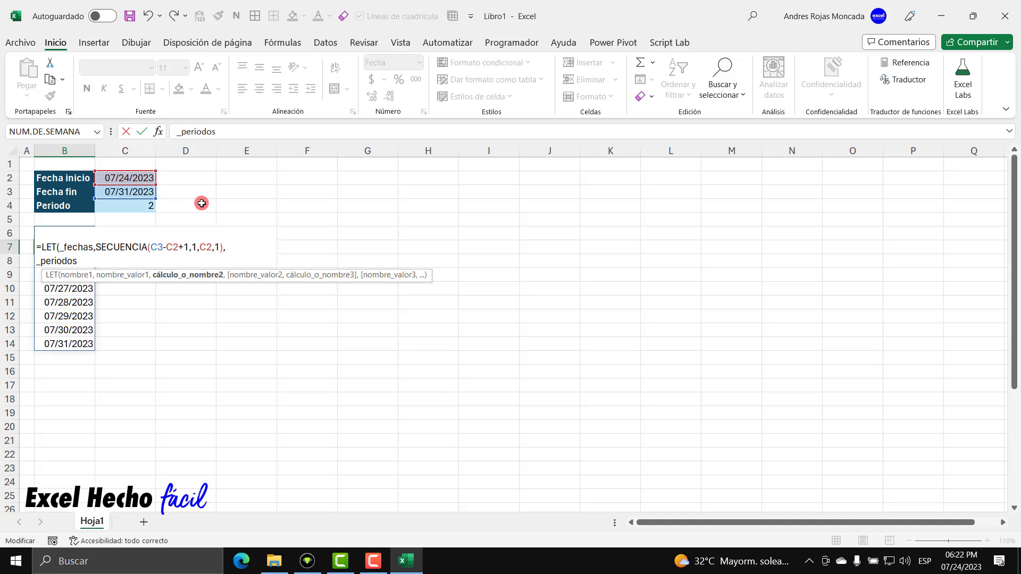
text(,secu)
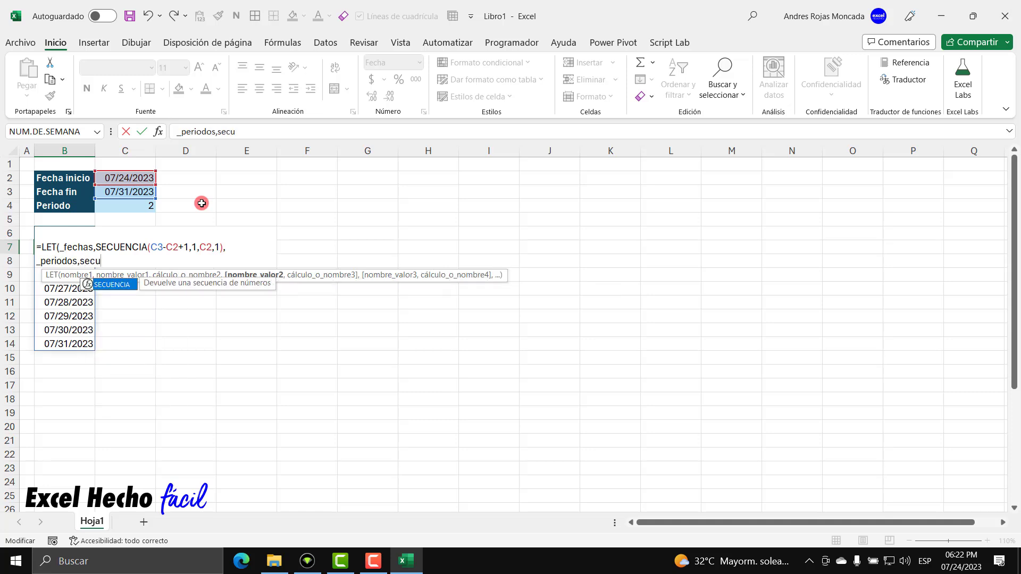
key(Tab)
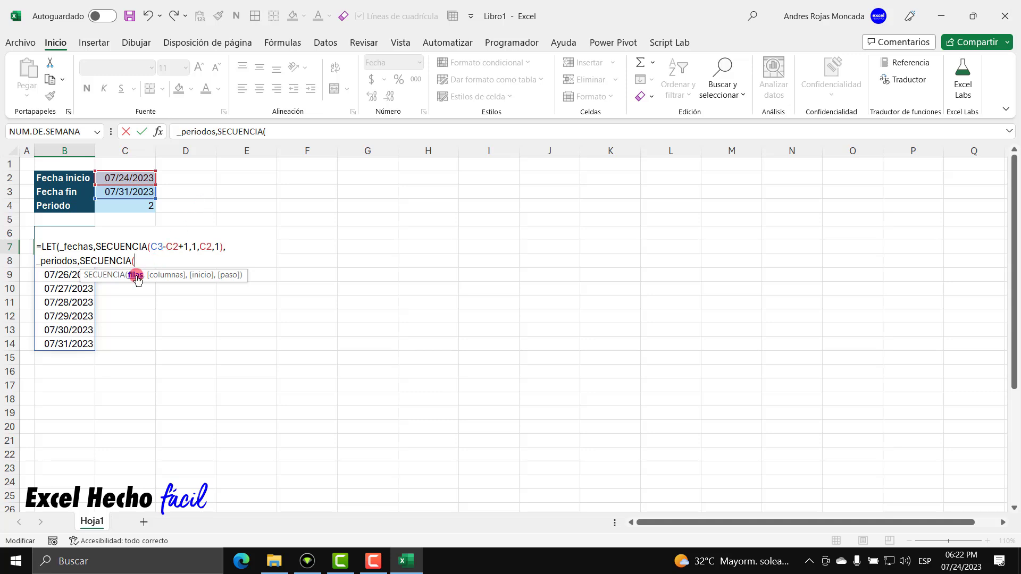
drag(137, 280, 201, 303)
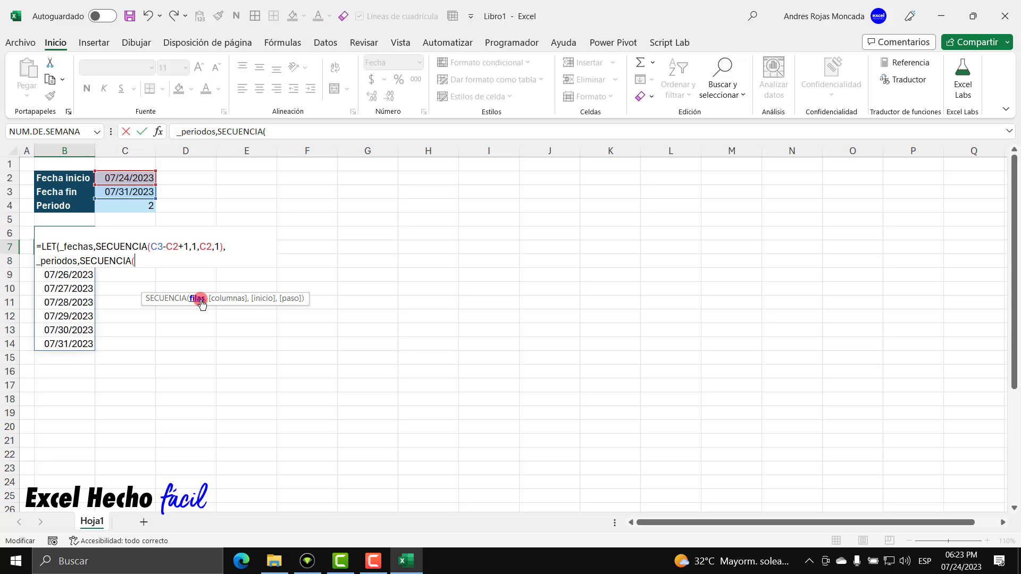
click(143, 206)
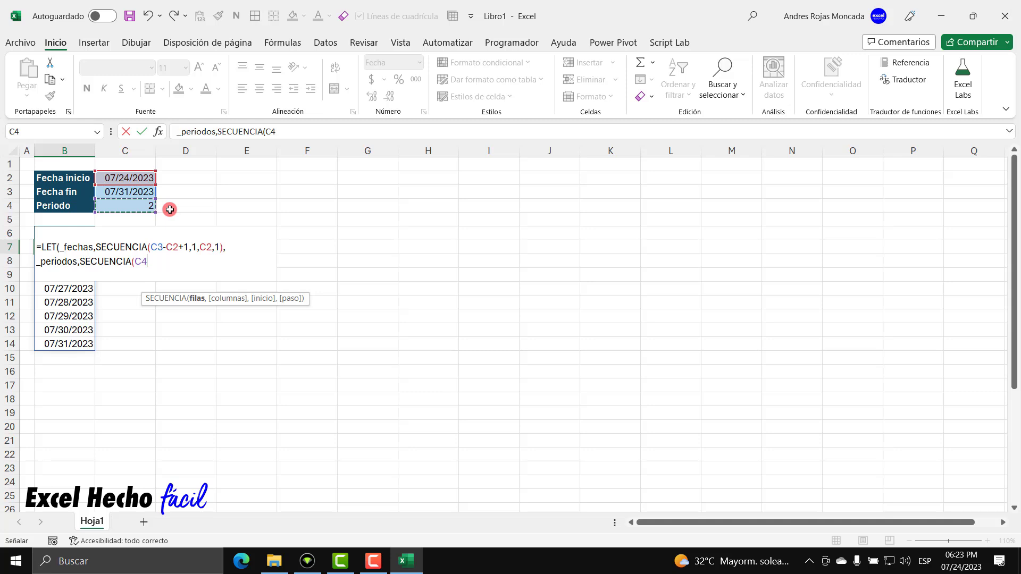
text(),)
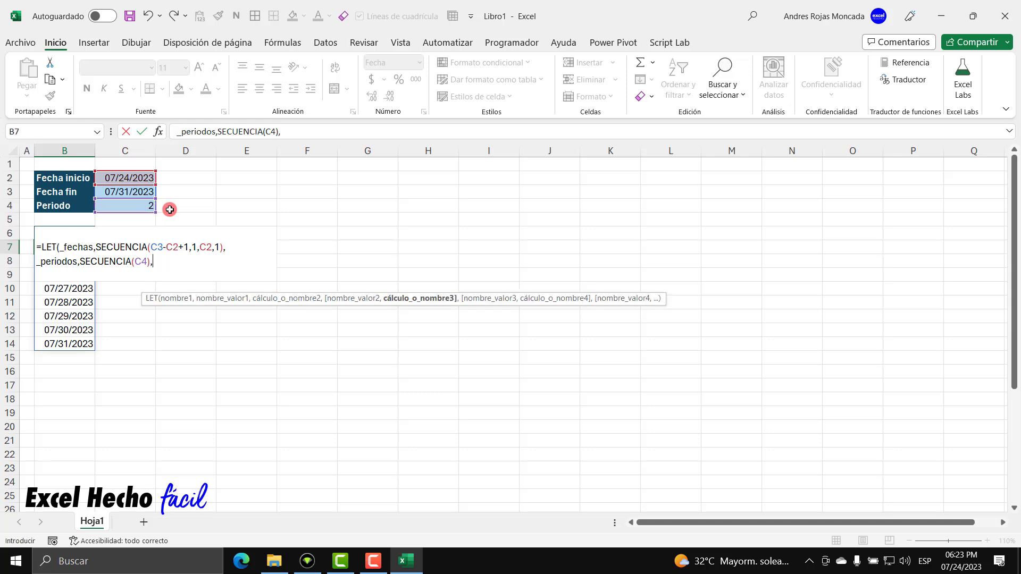
- Return _periodos as the LET result on a new line and enter the formula in B7
key(alt+Return)
text(_periodos))
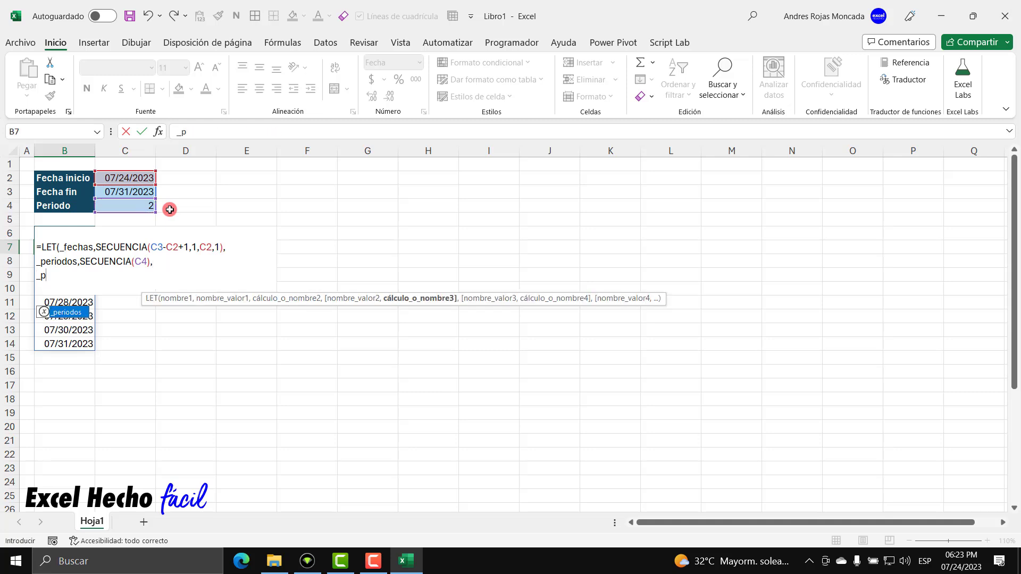
key(Tab)
text())
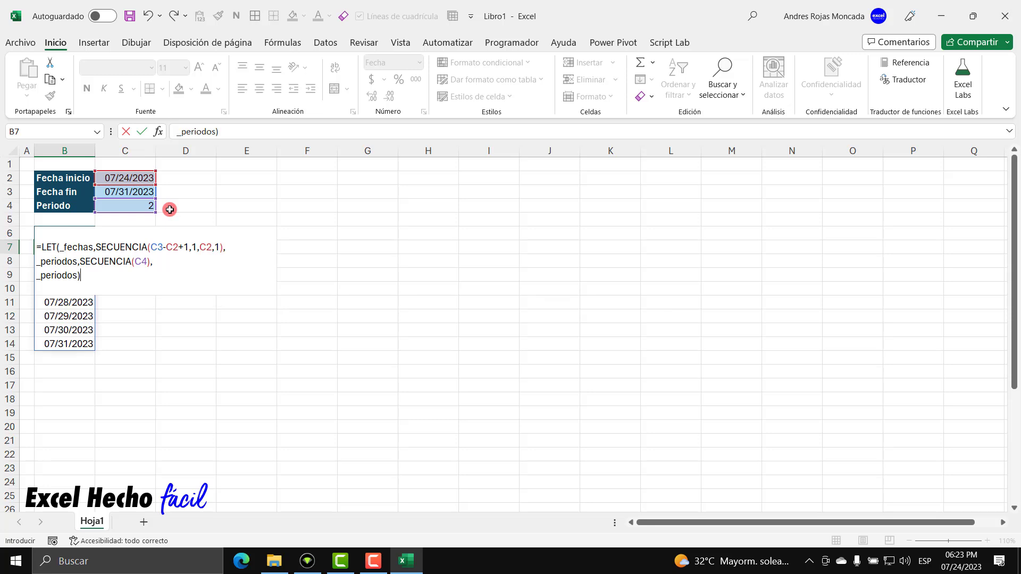
key(Return)
- Format the spilled results in B7:B8 with the General number format and check both cells
drag(58, 248, 60, 261)
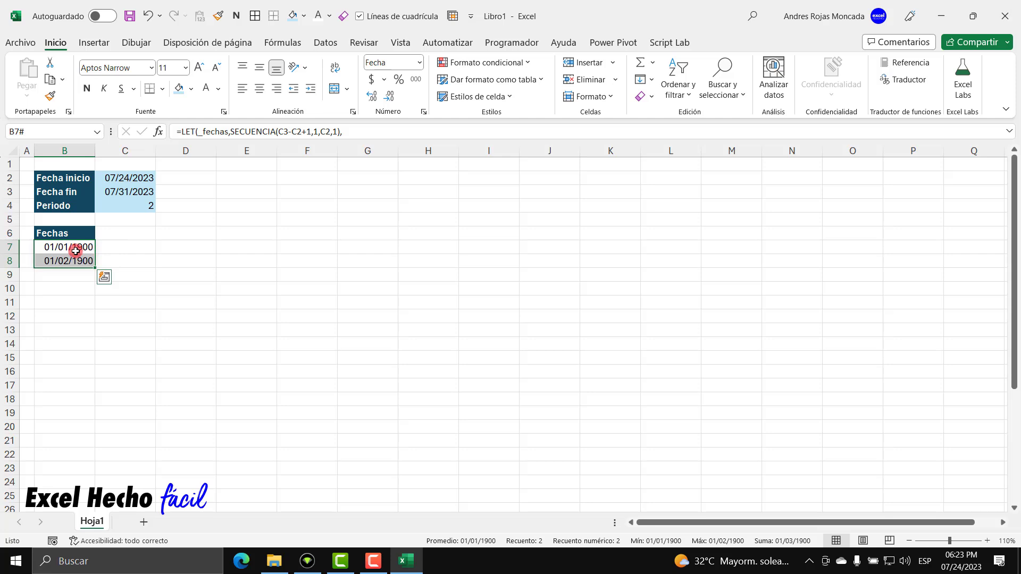
click(420, 62)
click(420, 85)
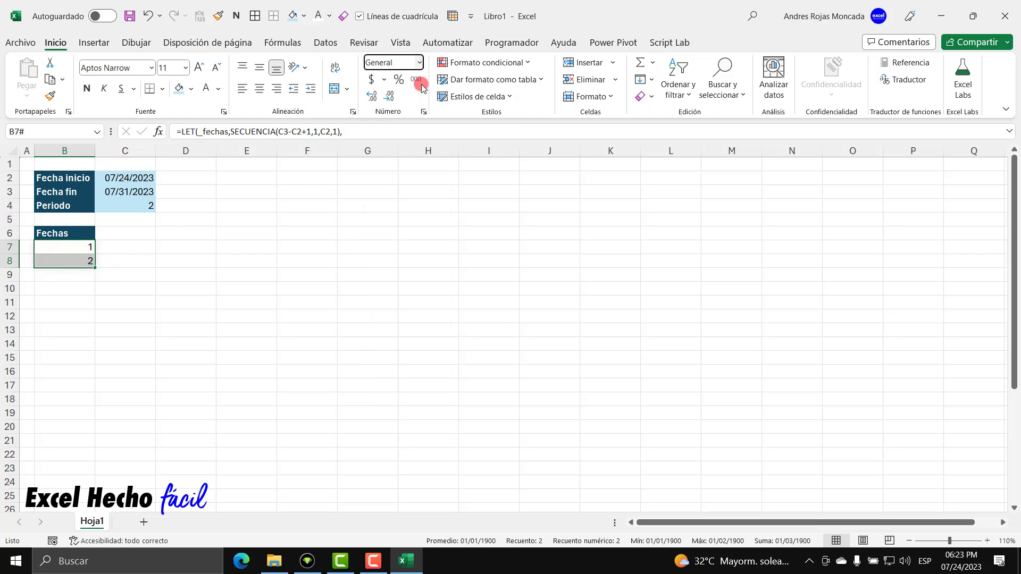
click(90, 253)
click(82, 265)
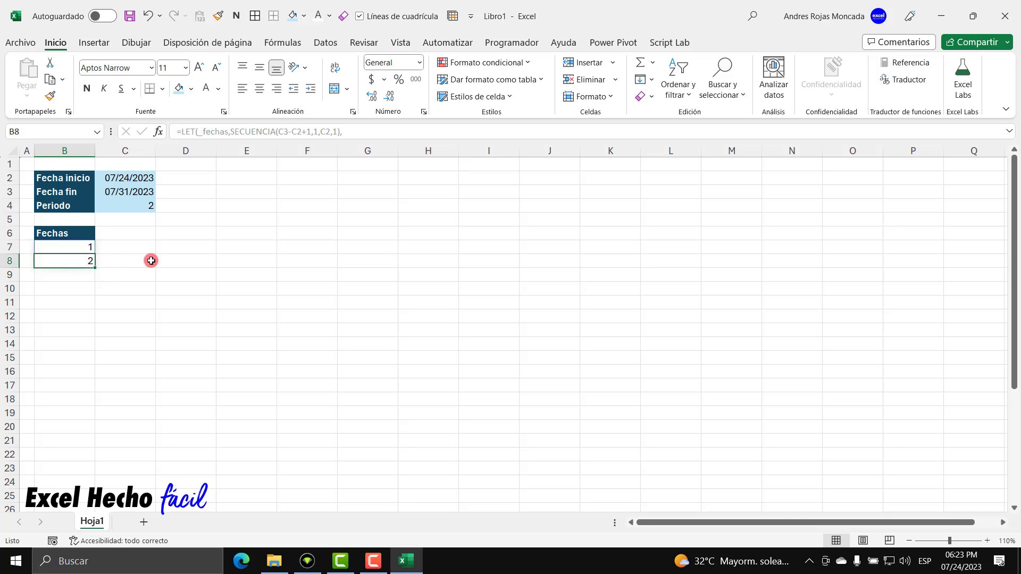
- Set the period in C4 to 3 and format the additional spilled cell B9 as General
click(143, 204)
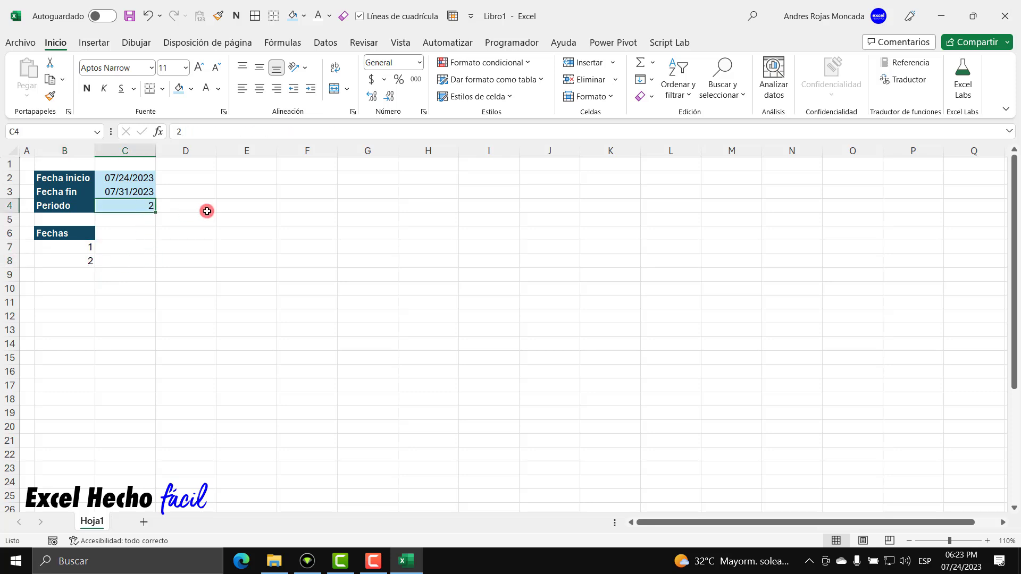
text(3)
key(Return)
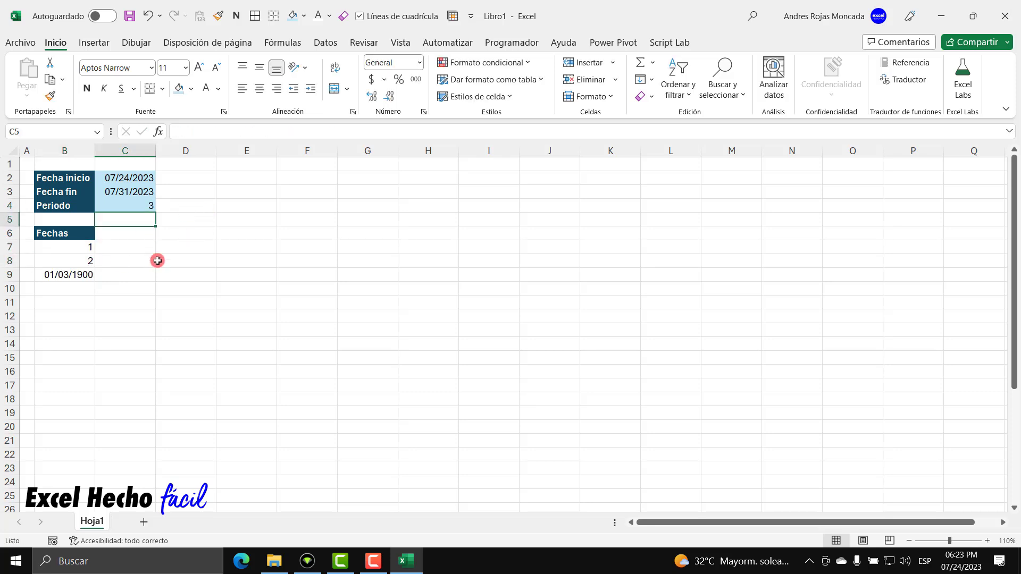
click(92, 247)
click(90, 259)
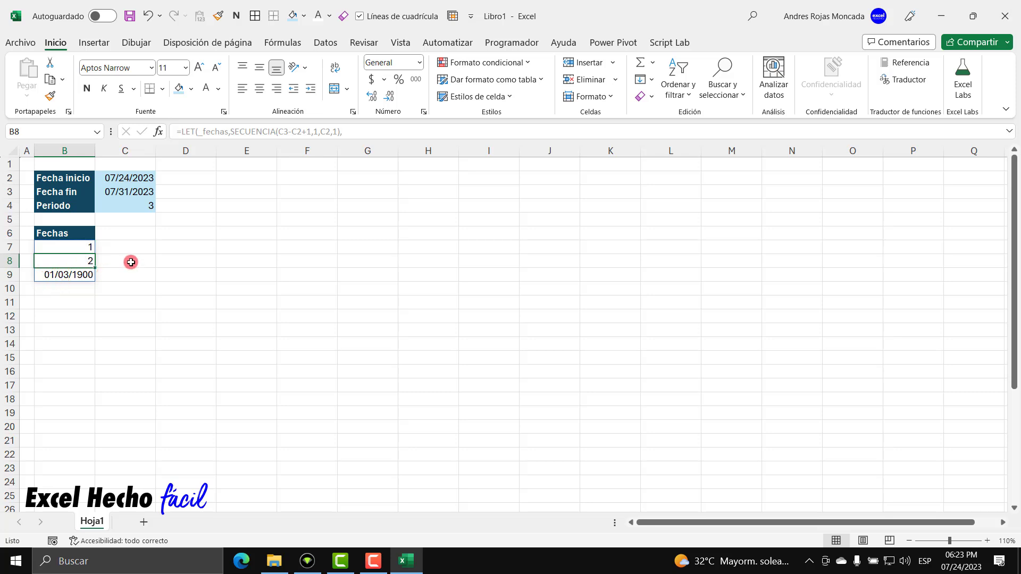
click(80, 274)
click(420, 64)
click(378, 82)
- Set the period in C4 to 2
click(140, 207)
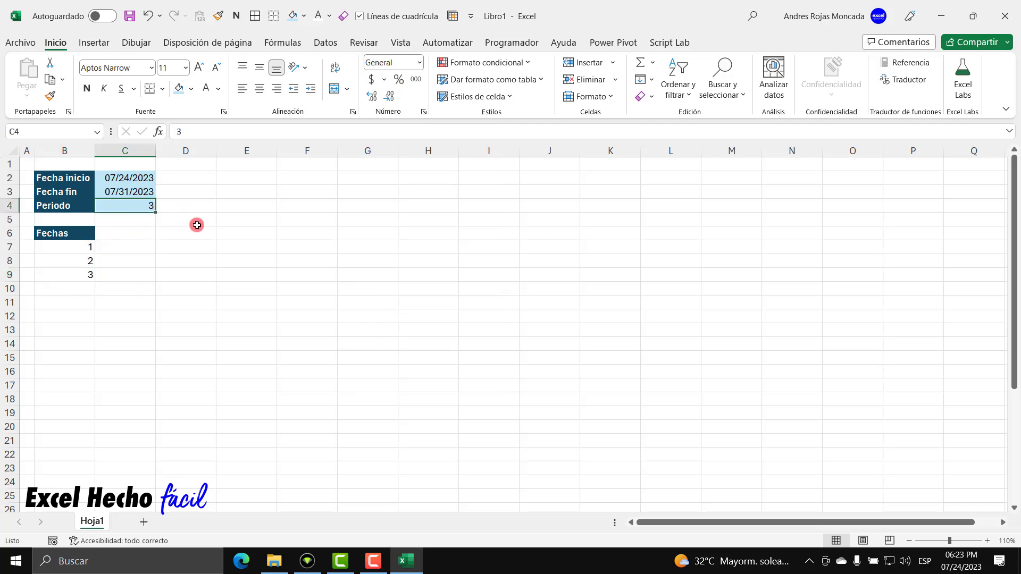
text(2)
key(Return)
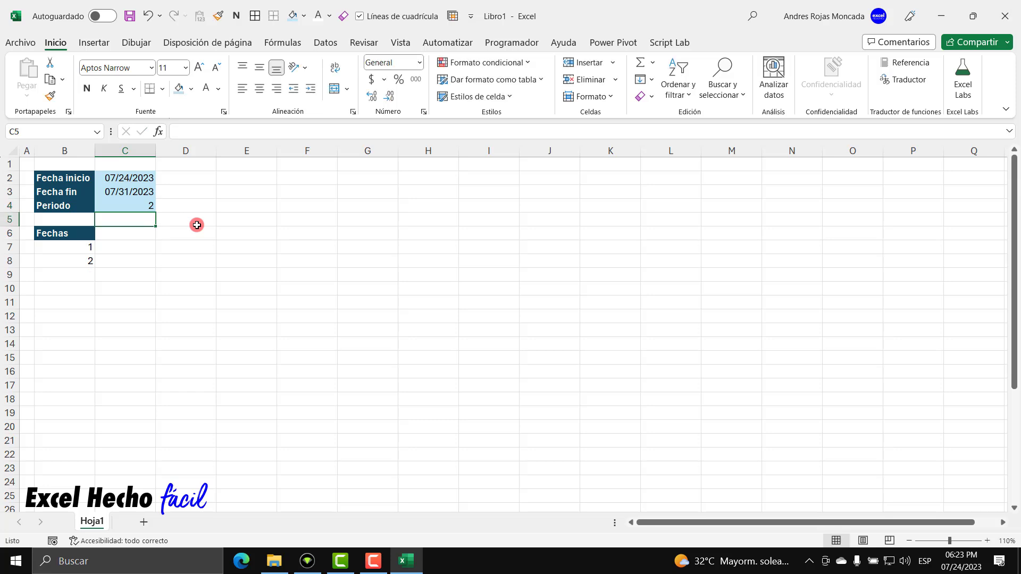
- Format cells B7:B9 as short dates (Fecha corta)
click(78, 250)
drag(79, 249, 82, 274)
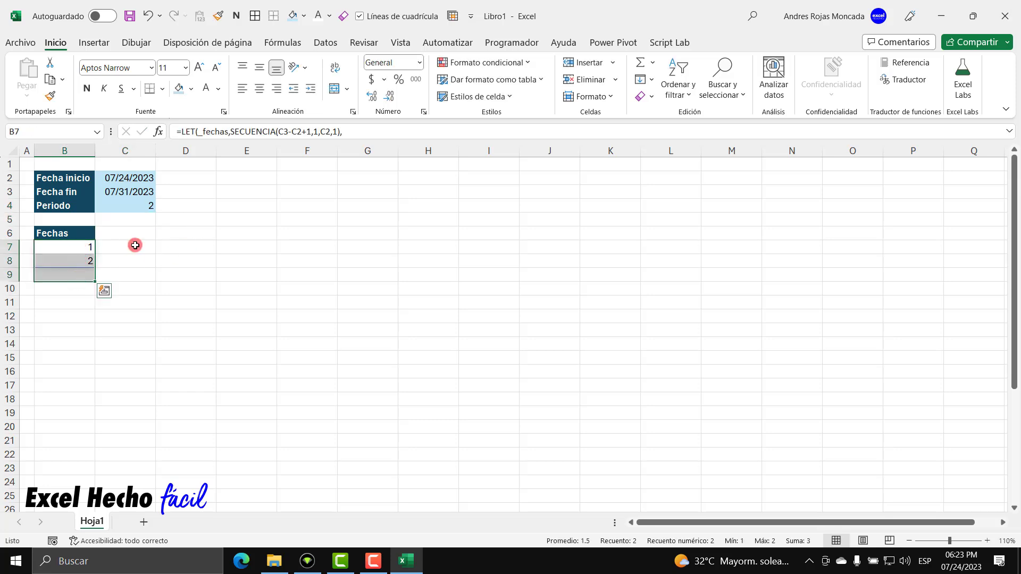
click(420, 65)
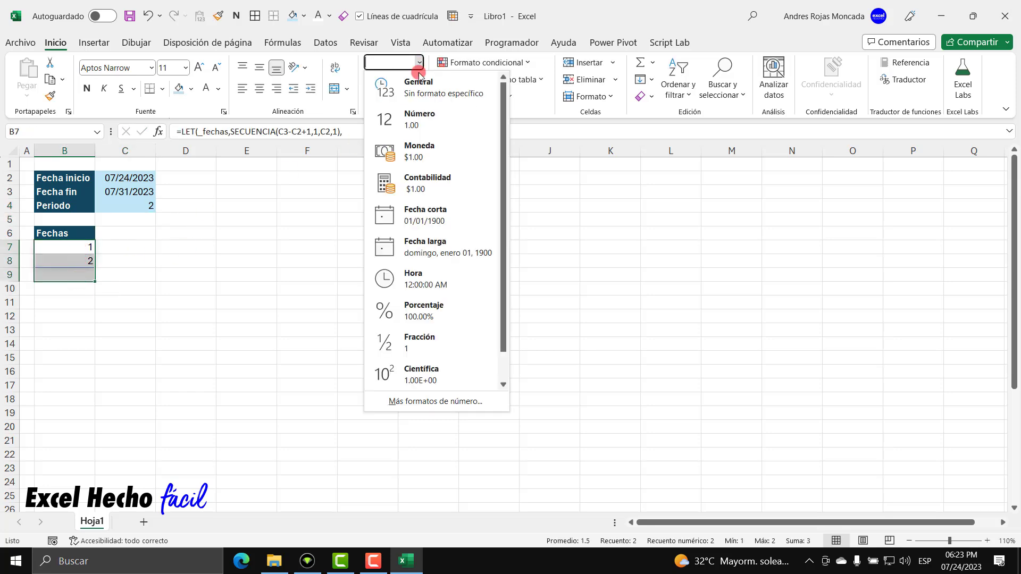
click(417, 222)
- Replace the closing _periodos) line of the B7 formula with a REDUCE function whose initial value is "Cadena de muestra"
double_click(85, 251)
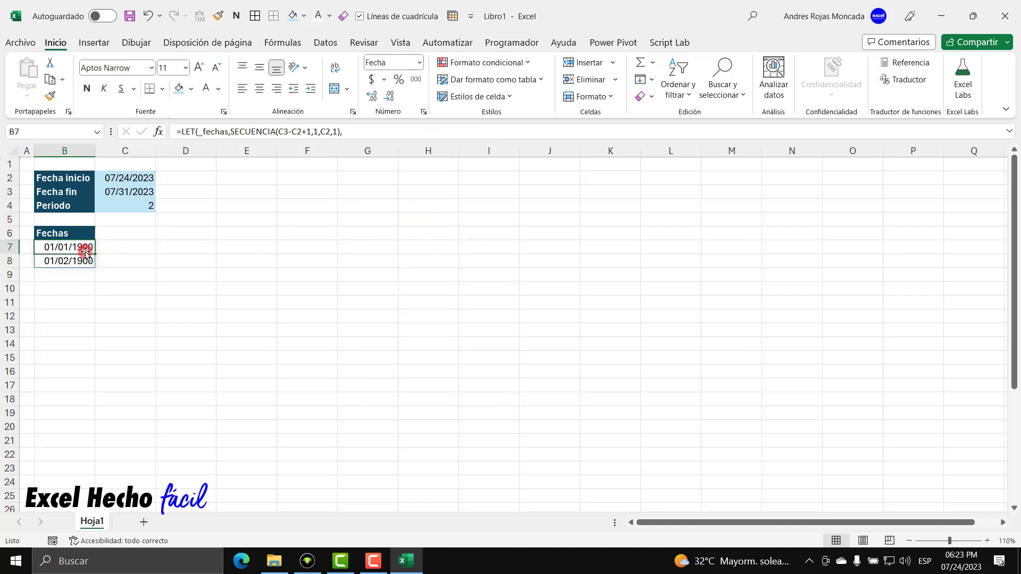
double_click(73, 274)
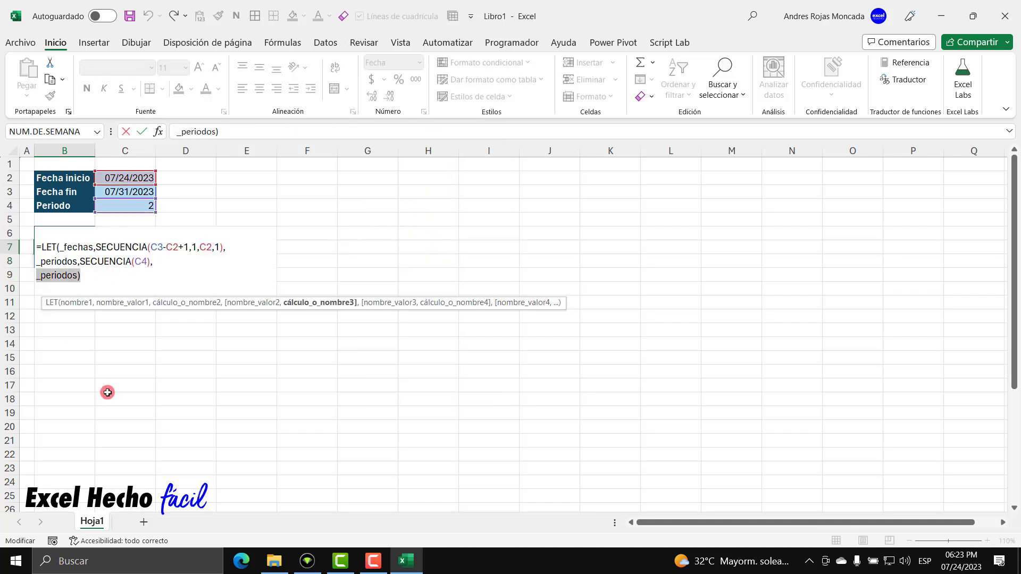
key(Delete)
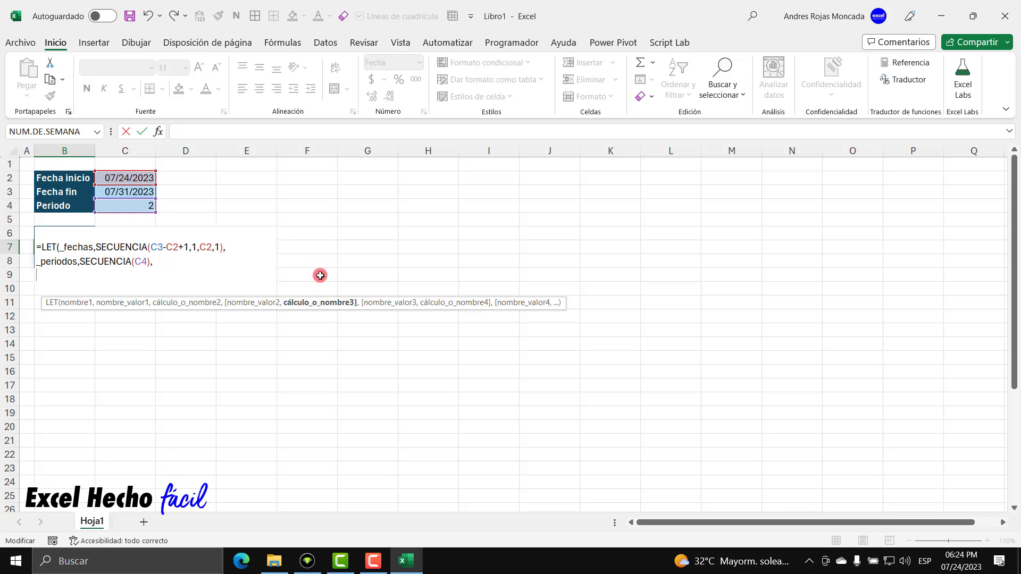
text(reduce)
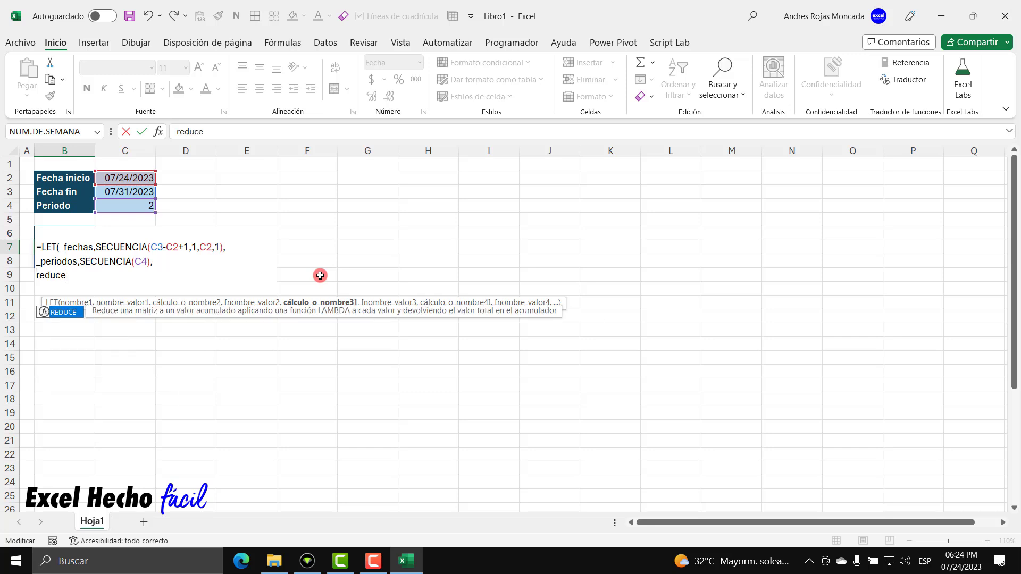
key(Tab)
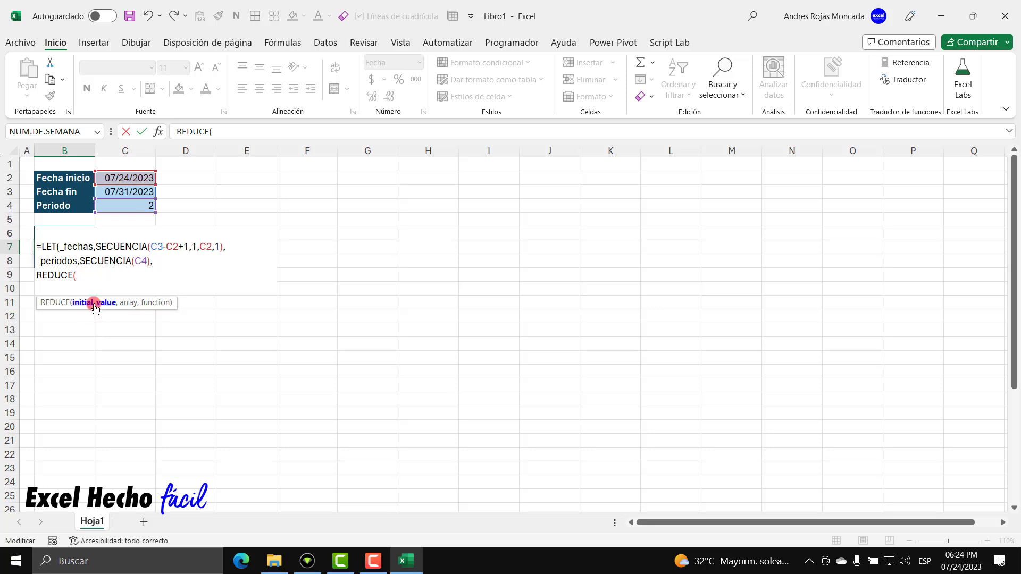
text(")
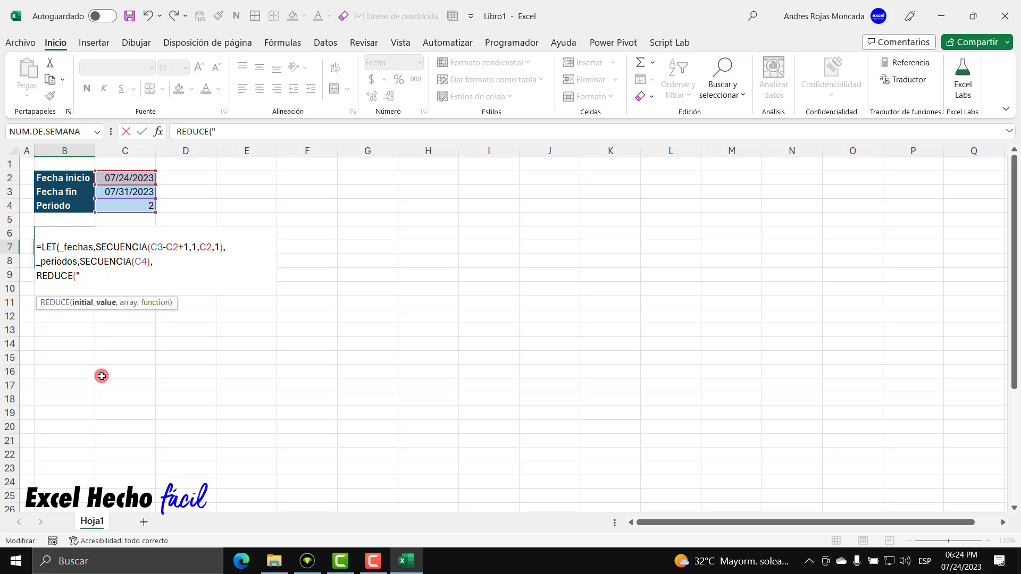
text(Cadena de muestra)
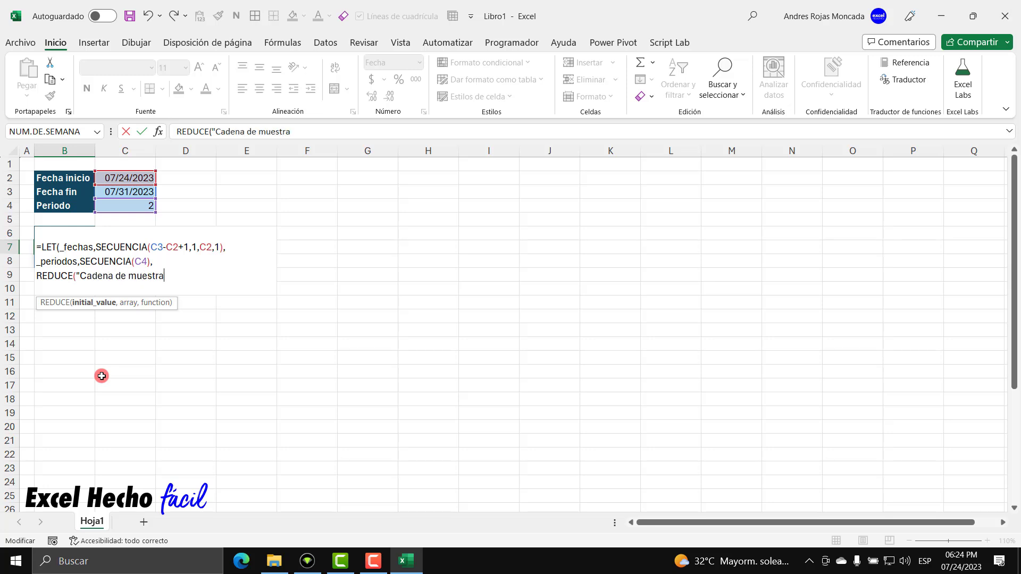
text(")
drag(80, 276, 164, 276)
key(End)
text(,)
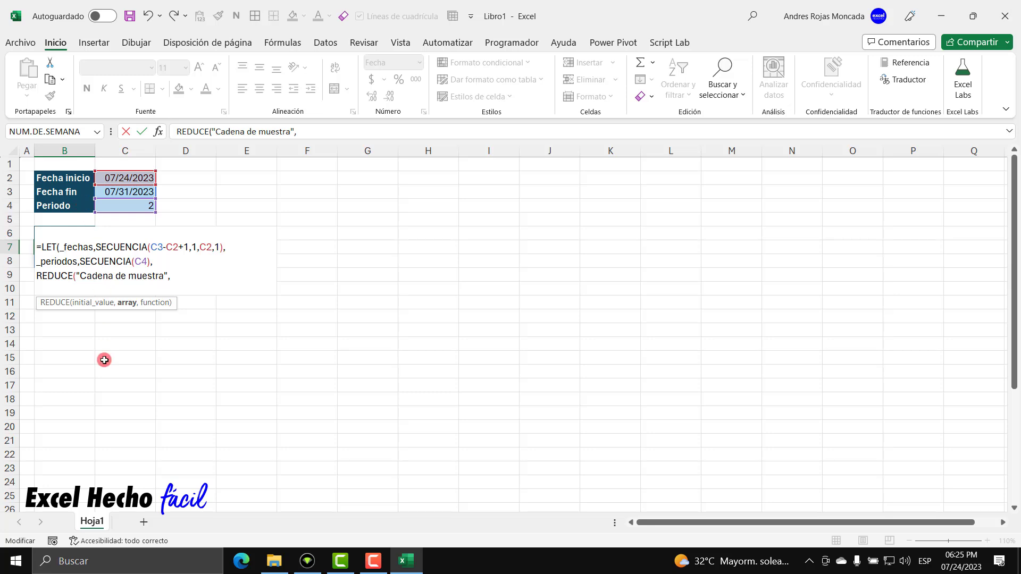
- Give REDUCE the array _periodos and start its LAMBDA function with the parameters _acumulador and _periodo
text(_p)
key(Tab)
text(,lam)
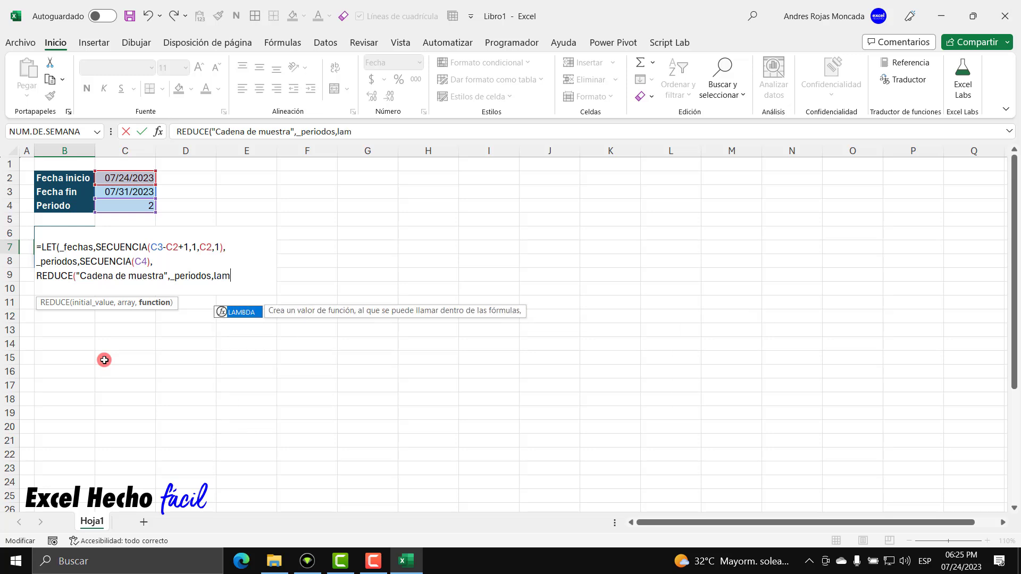
key(Tab)
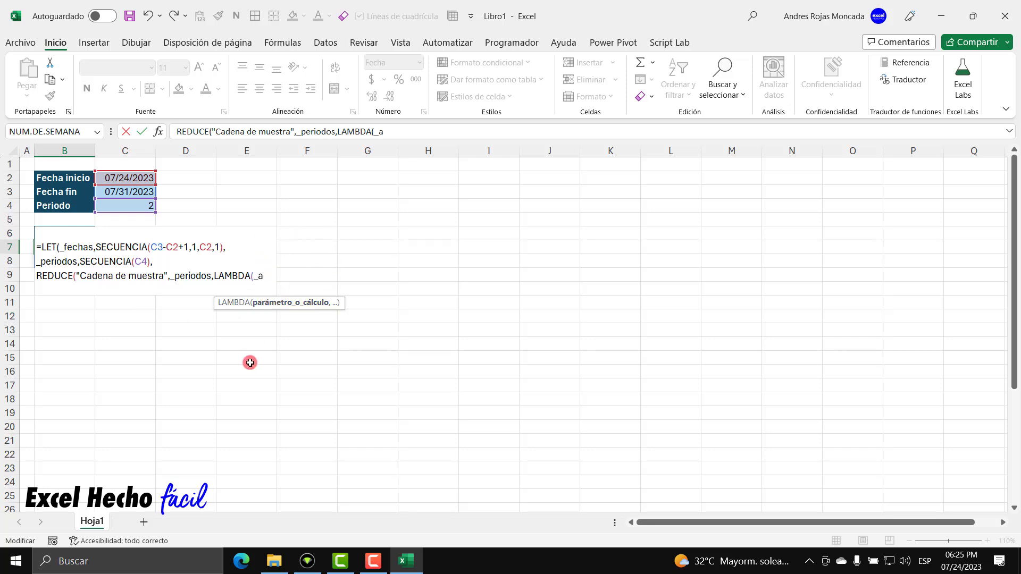
text(umulador)
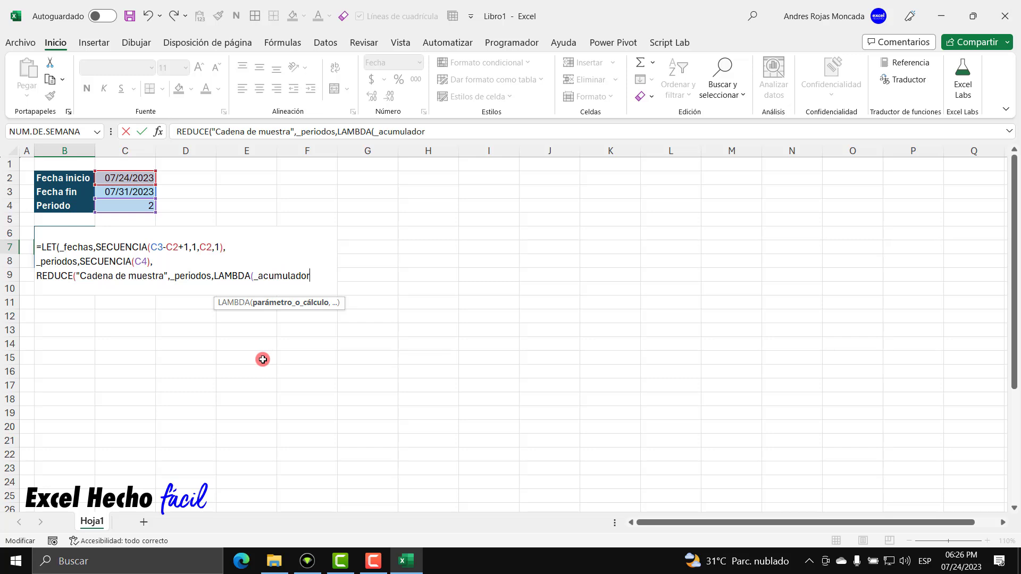
text(,)
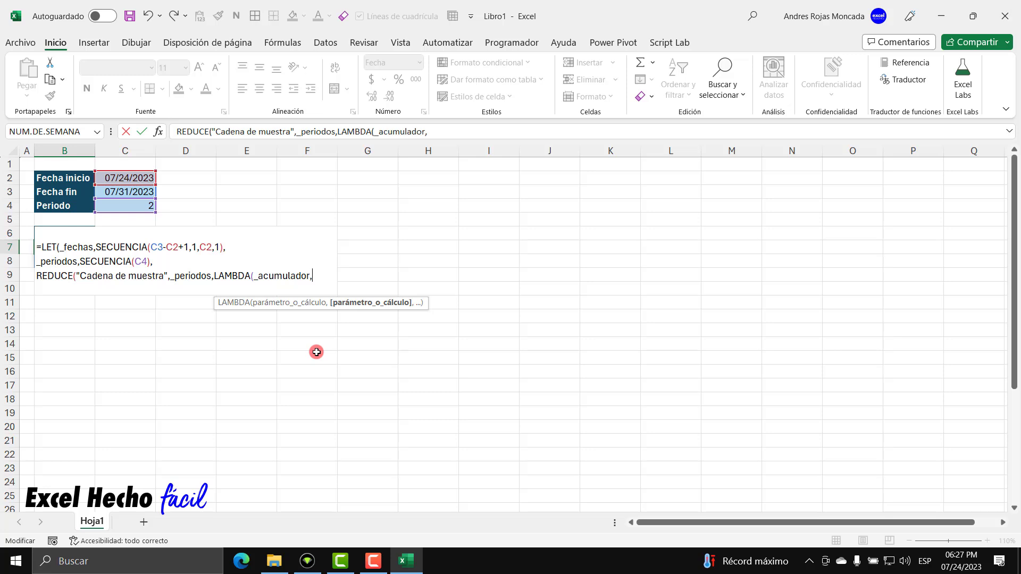
text(_periodo)
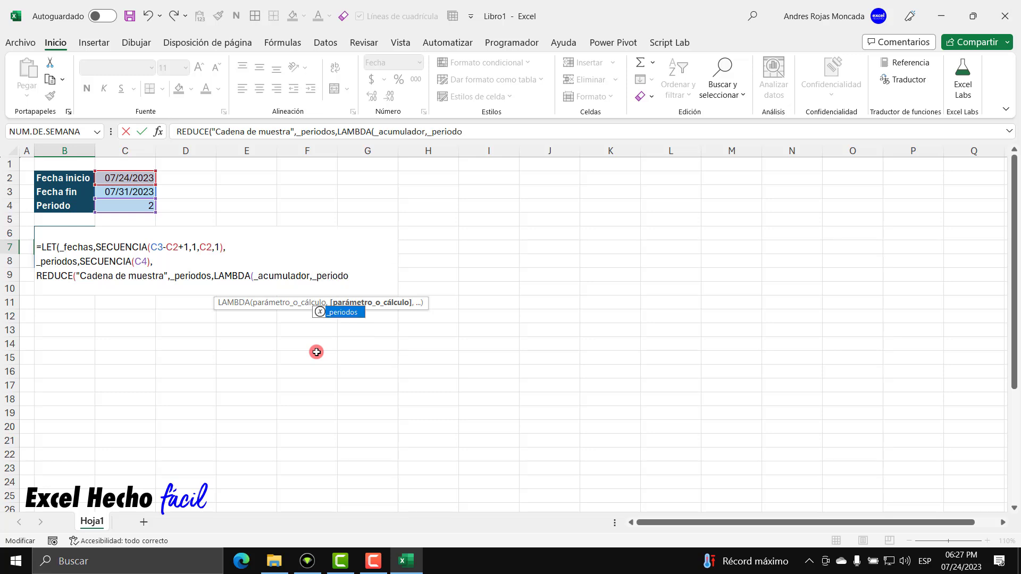
text(,)
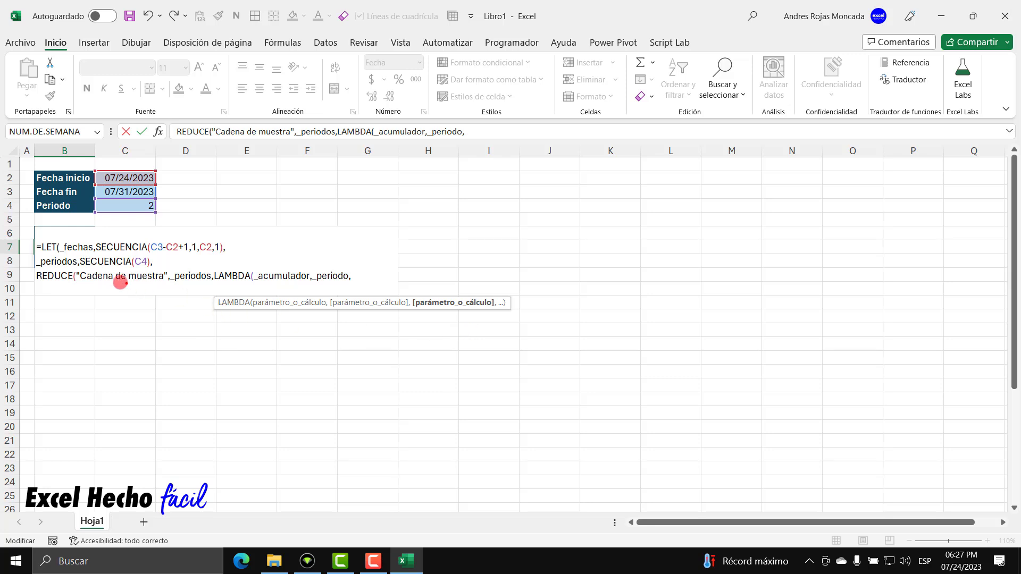
drag(75, 281, 162, 281)
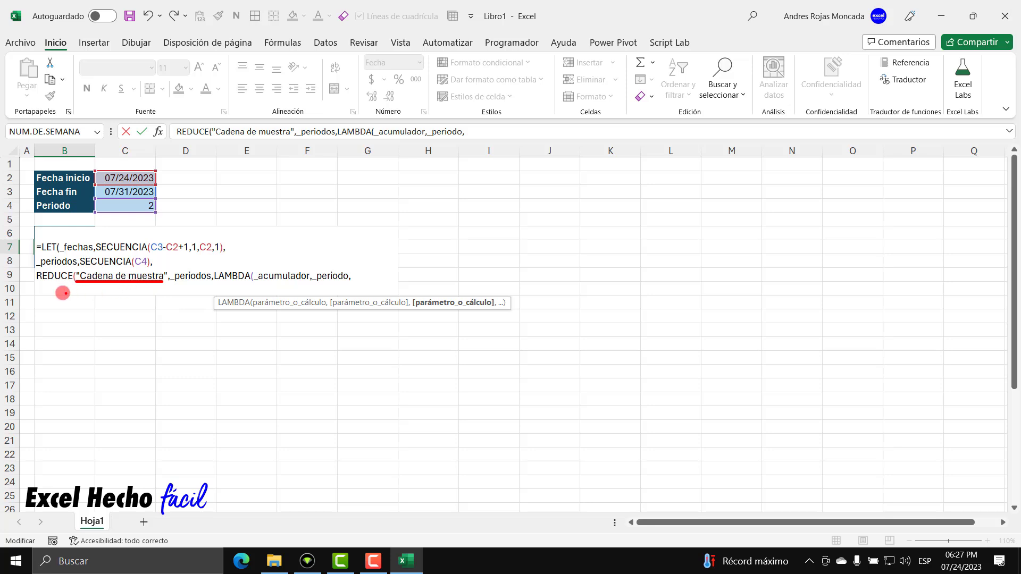
drag(60, 287, 58, 316)
mouse_move(116, 287)
mouse_down()
mouse_move(162, 325)
mouse_move(230, 327)
mouse_move(262, 309)
mouse_move(277, 283)
mouse_up()
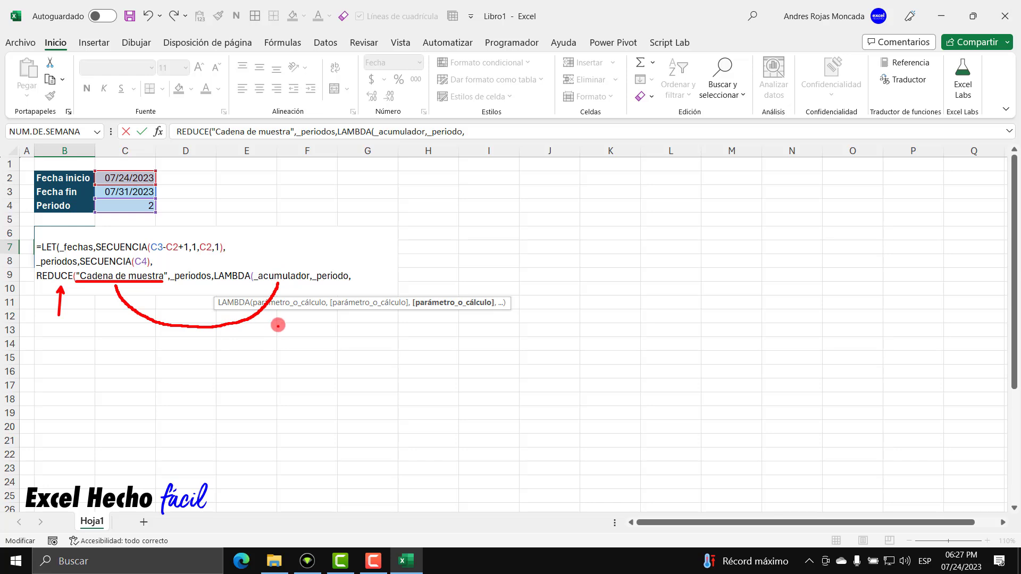
drag(245, 265, 254, 219)
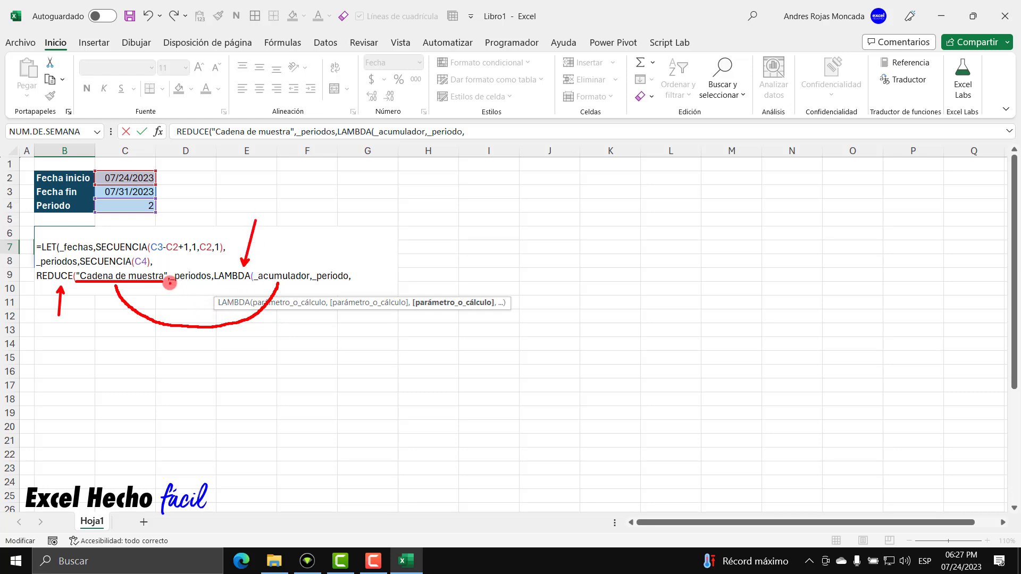
drag(170, 282, 210, 283)
drag(36, 259, 11, 242)
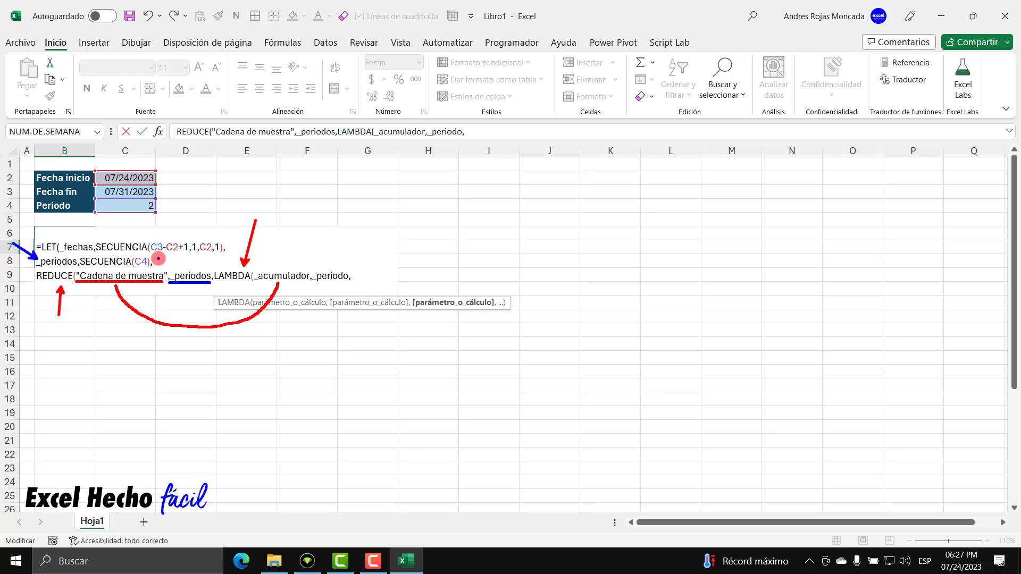
mouse_move(160, 266)
mouse_down()
mouse_move(160, 255)
mouse_move(168, 269)
mouse_move(183, 255)
mouse_move(174, 265)
mouse_move(185, 265)
mouse_up()
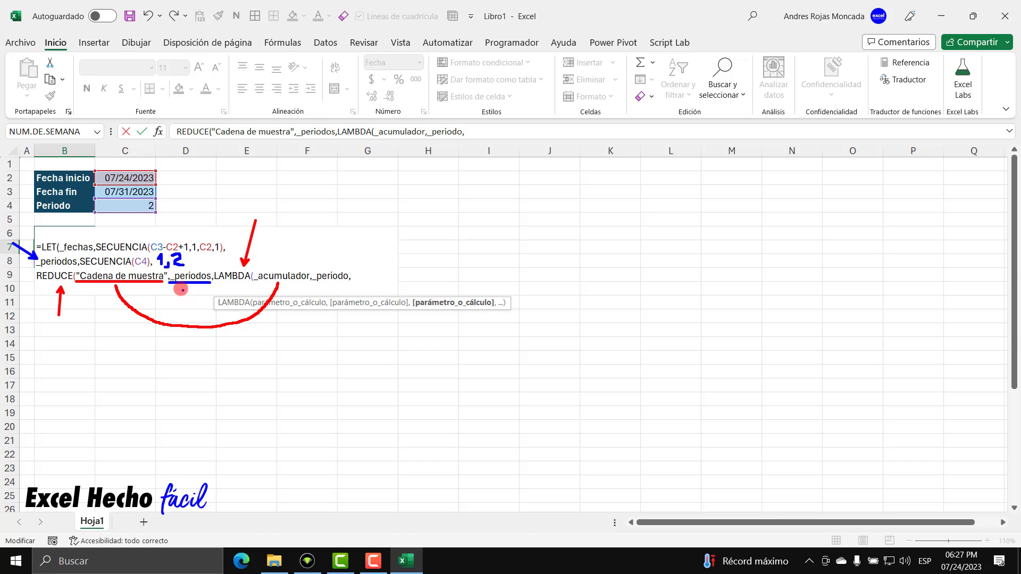
mouse_move(179, 287)
mouse_down()
mouse_move(237, 317)
mouse_move(298, 306)
mouse_move(325, 285)
mouse_up()
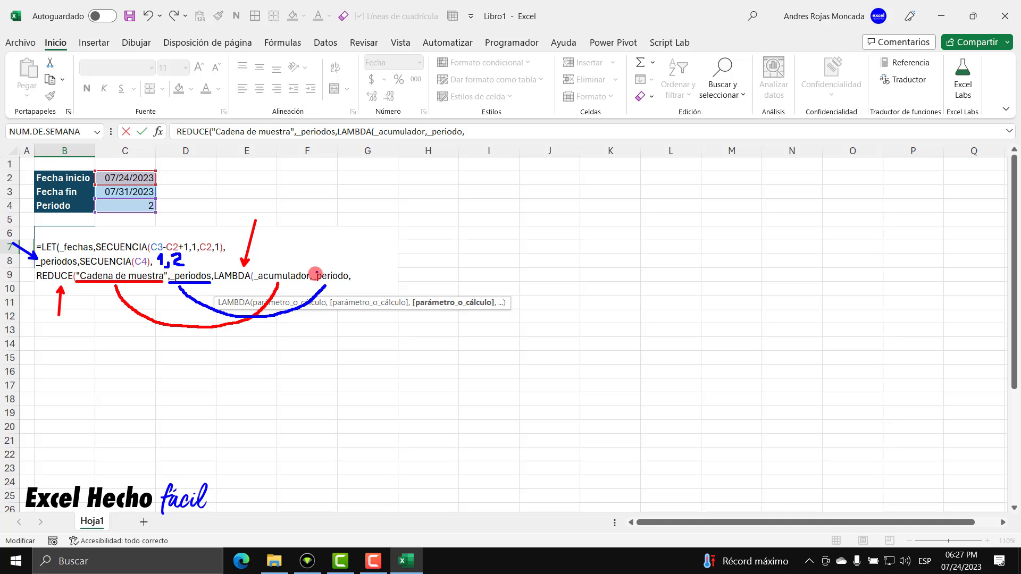
mouse_move(190, 287)
mouse_down()
mouse_move(224, 304)
mouse_move(306, 309)
mouse_move(338, 284)
mouse_up()
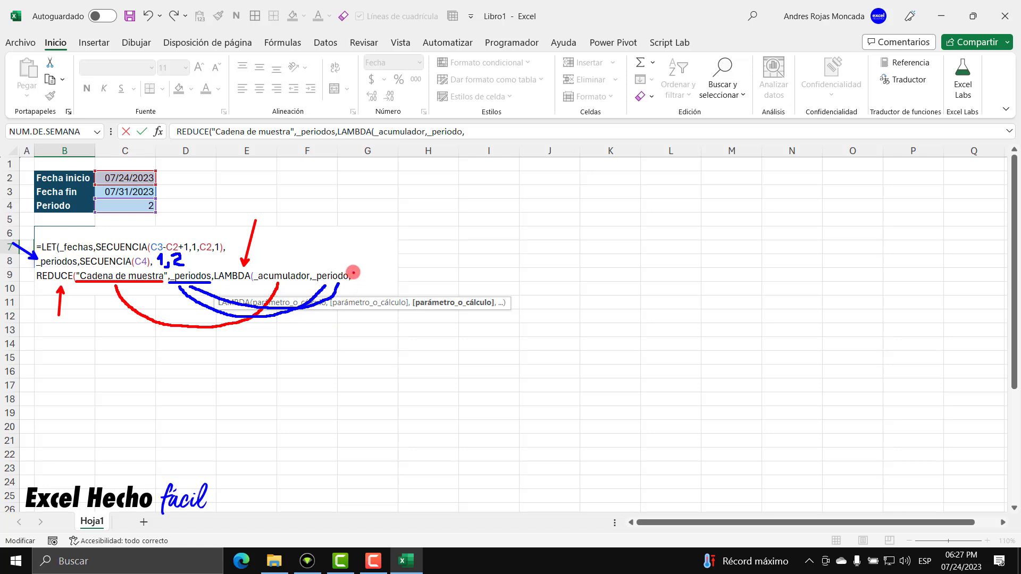
mouse_move(353, 268)
mouse_down()
mouse_move(356, 279)
mouse_move(476, 283)
mouse_up()
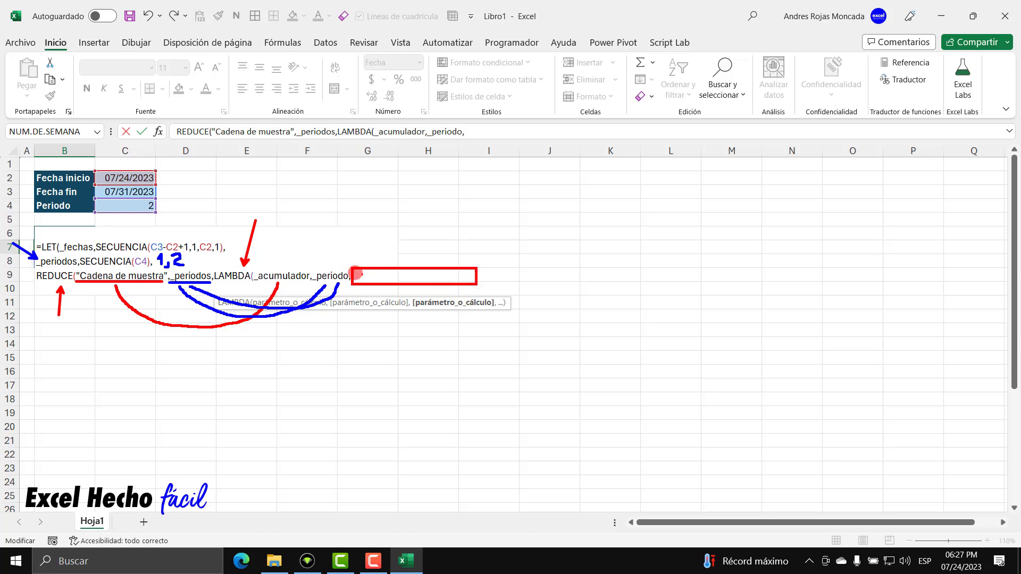
drag(252, 267, 270, 230)
drag(31, 274, 1, 270)
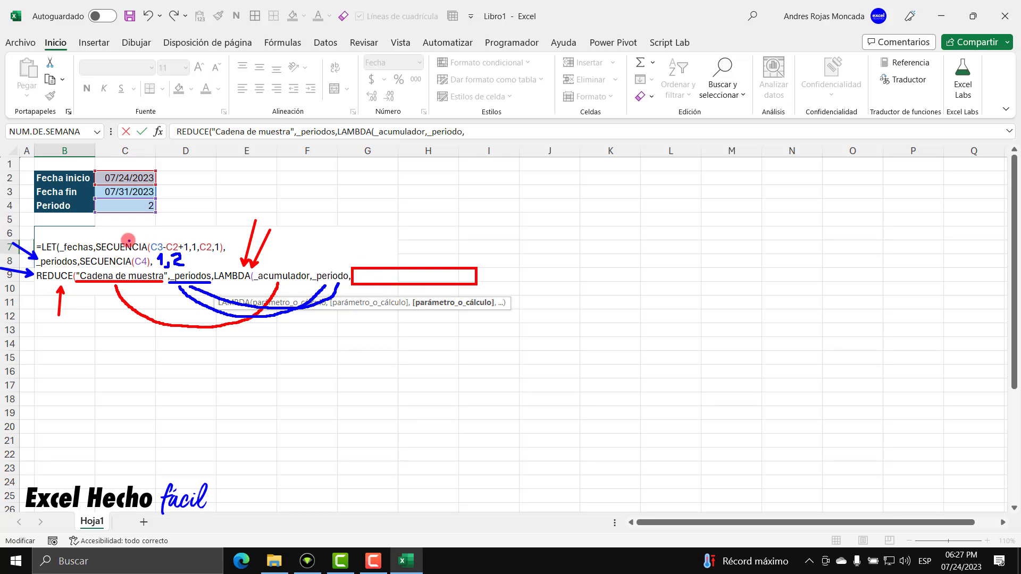
drag(87, 239, 111, 212)
drag(332, 269, 332, 235)
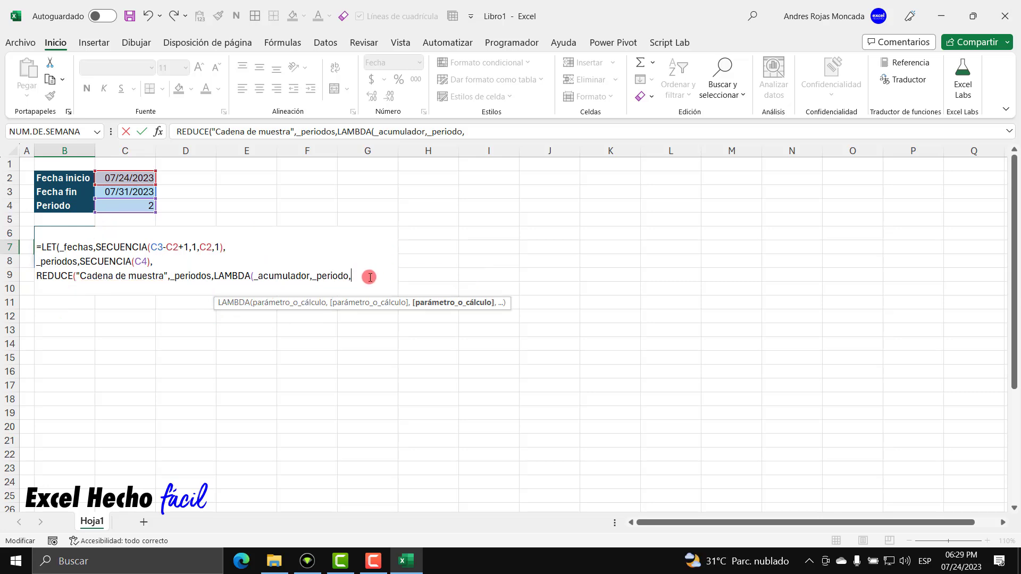
- Start an APILARV function as the LAMBDA calculation, with _acumulador as its first array
text(apil)
key(Down)
key(Tab)
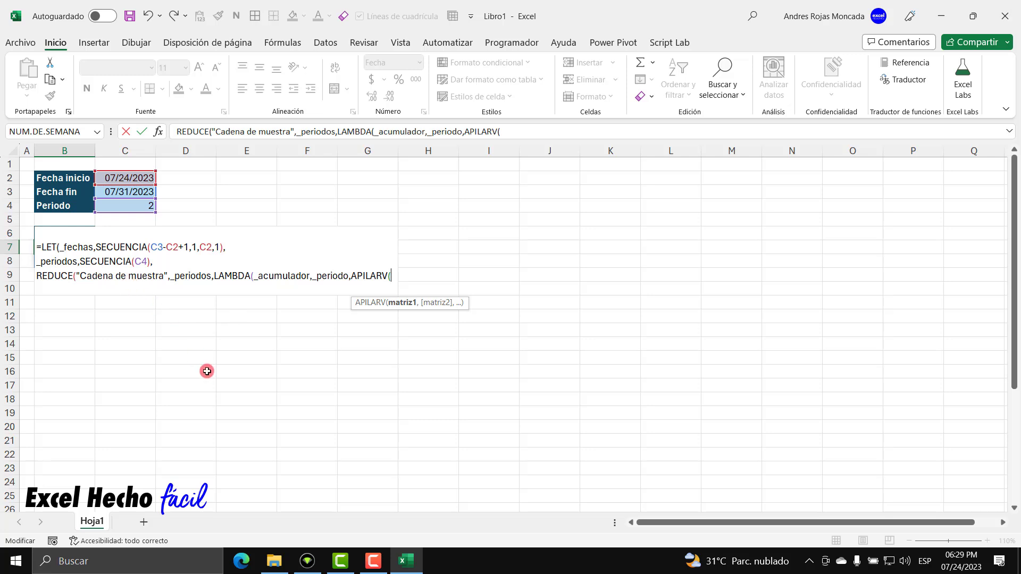
text(_acumulador)
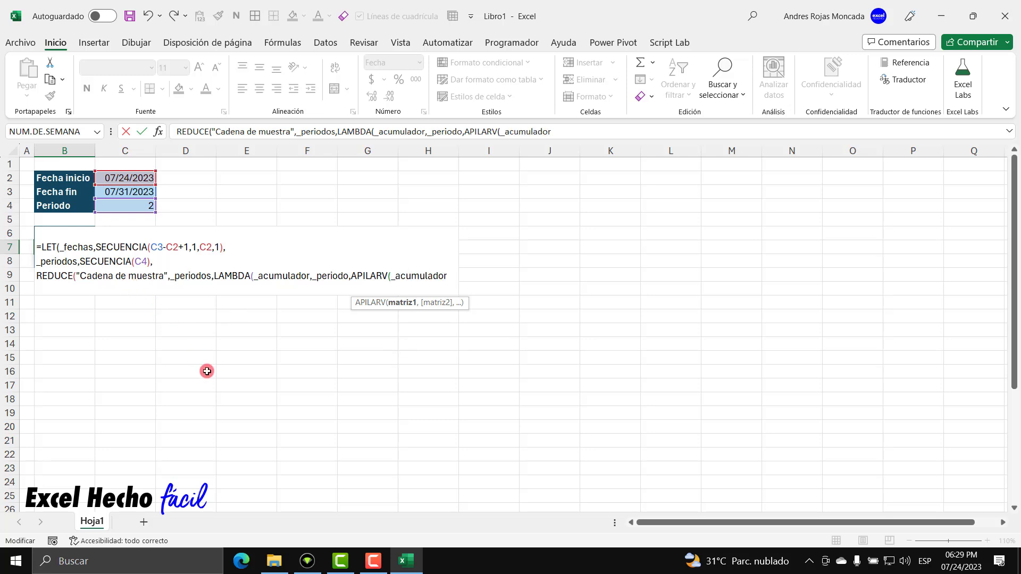
text(,)
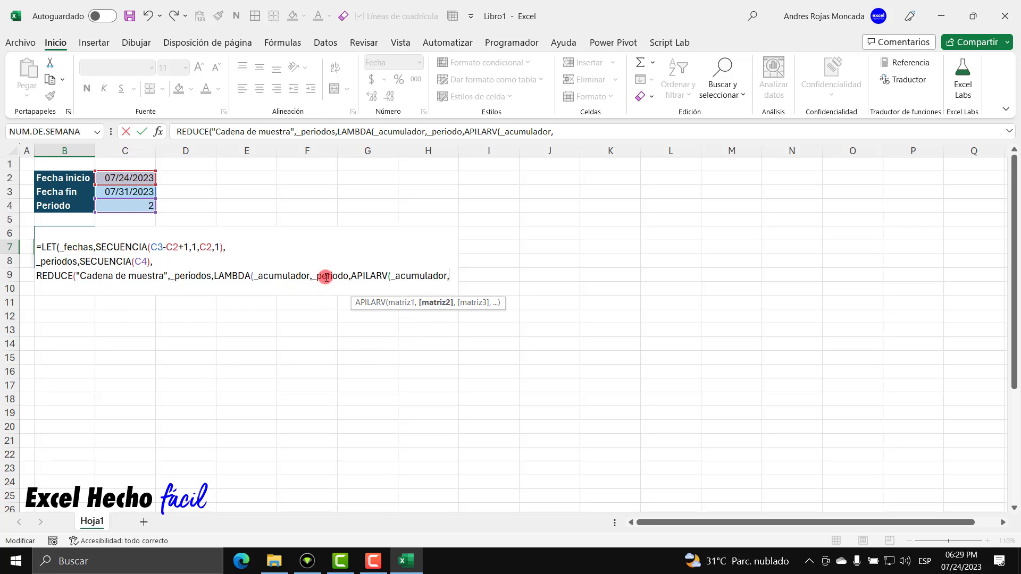
- Give APILARV the second array _fechas, close all open functions and enter the formula in B7
text(_)
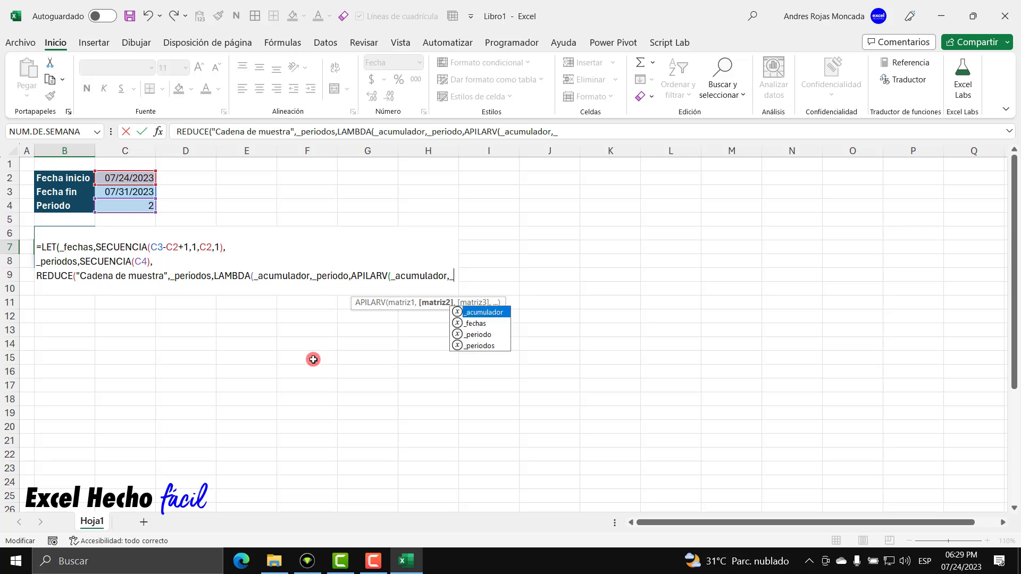
key(Down)
key(Tab)
text())
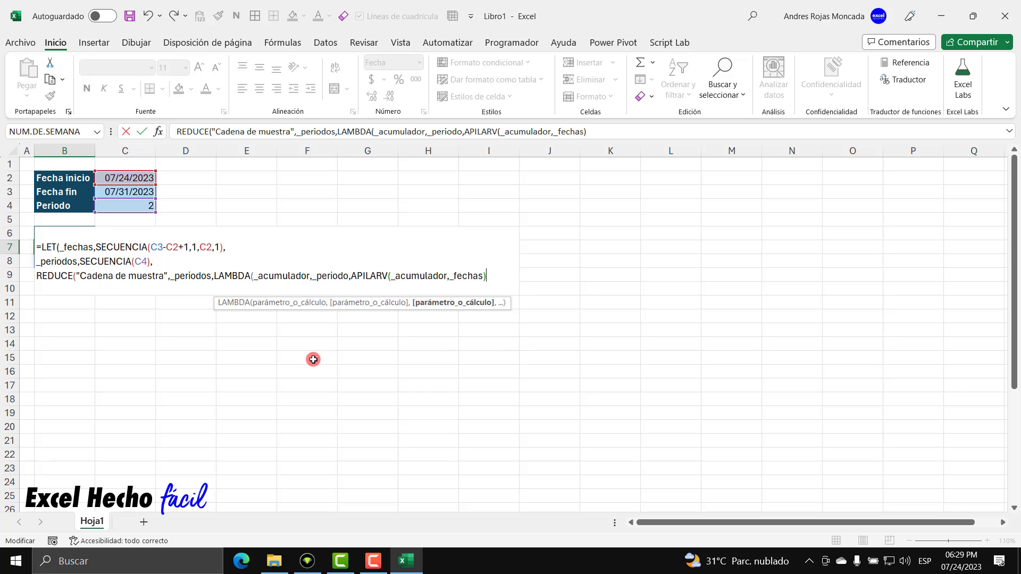
text()))
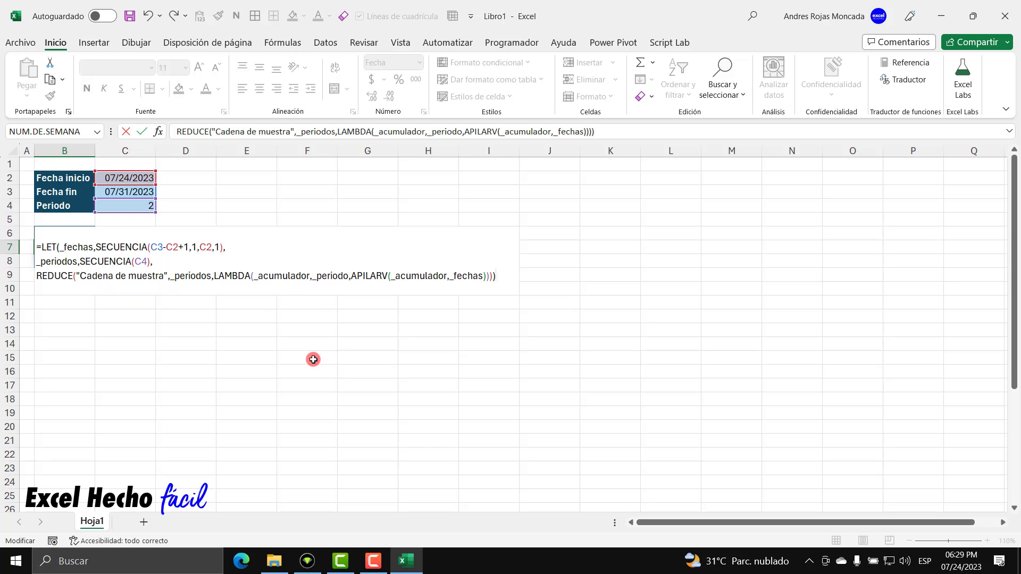
key(Return)
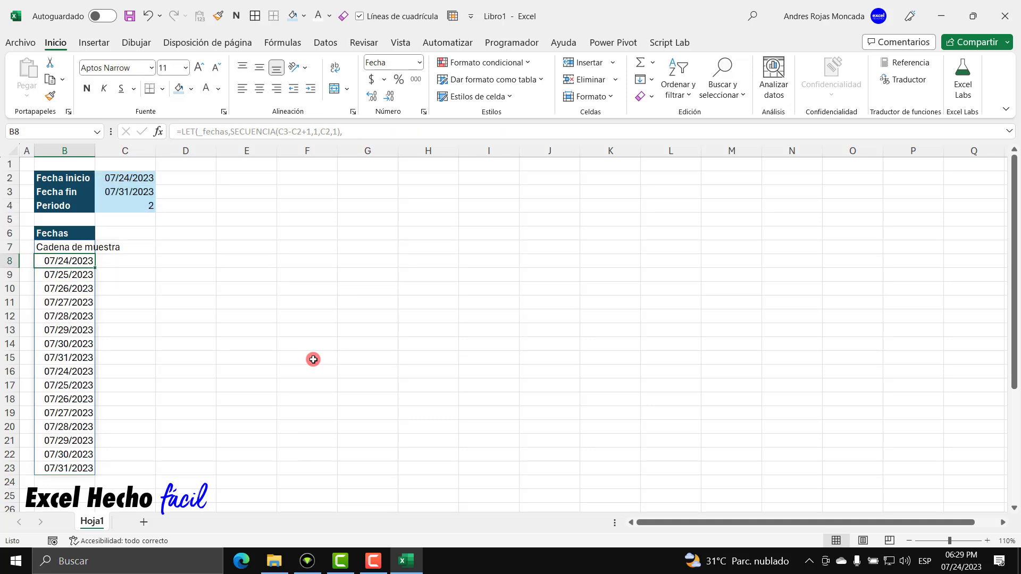
- Check the sample text in B7 and the count of stacked dates in B8:B23
click(84, 248)
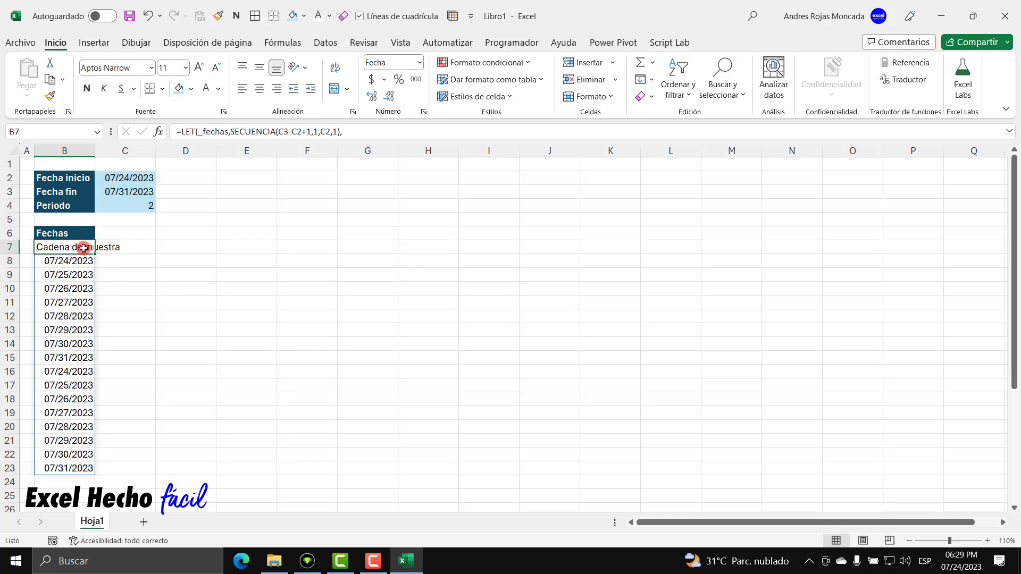
drag(75, 262, 71, 471)
click(534, 542)
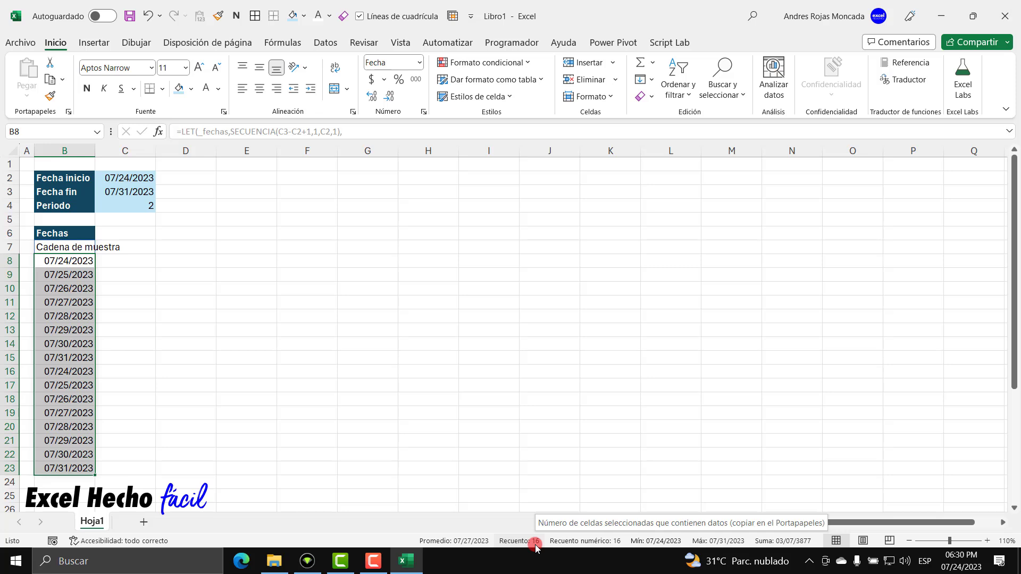
- Wrap the REDUCE function in the B7 formula in EXCLUIR with 1 row to drop
click(76, 247)
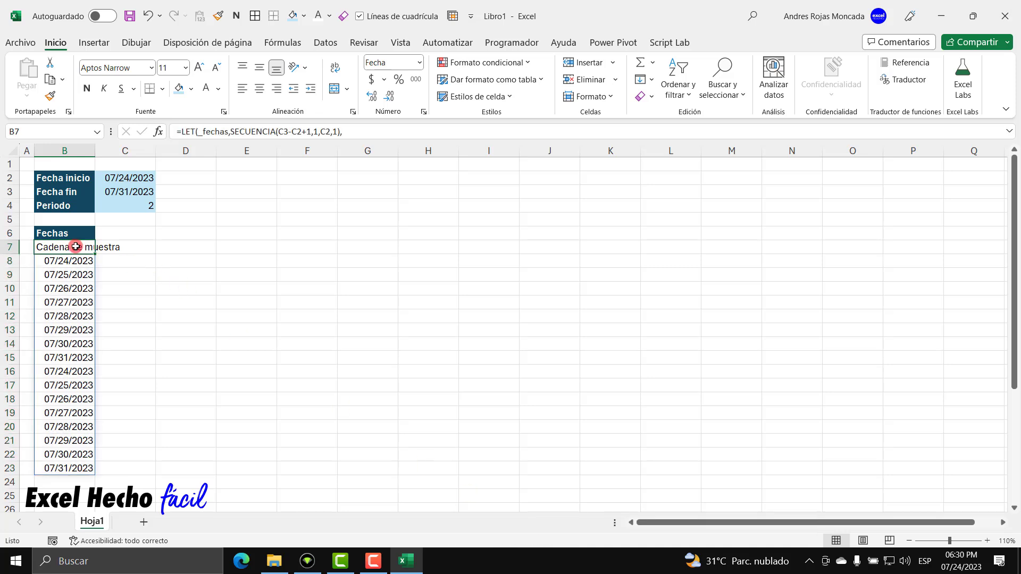
key(F2)
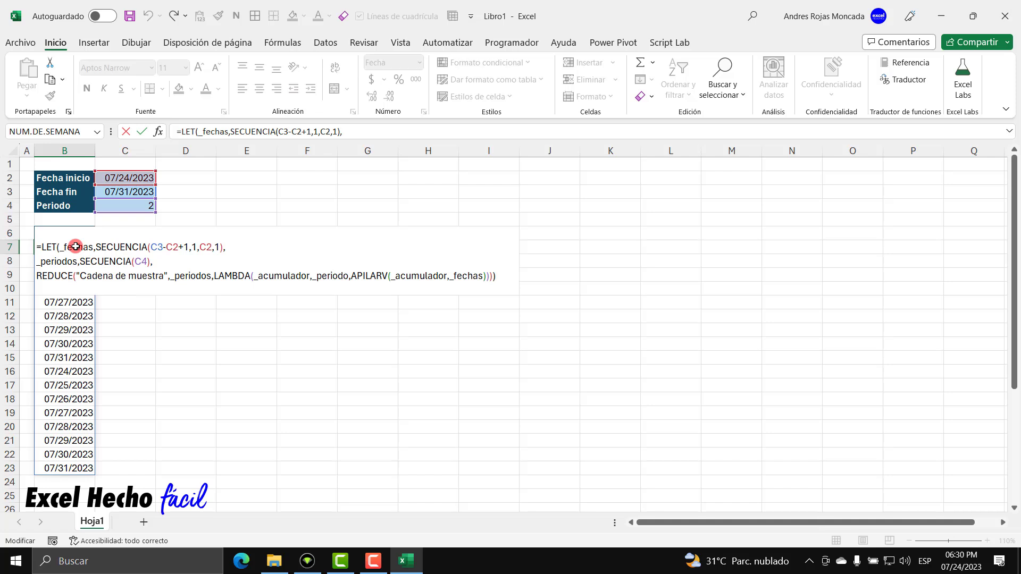
click(37, 276)
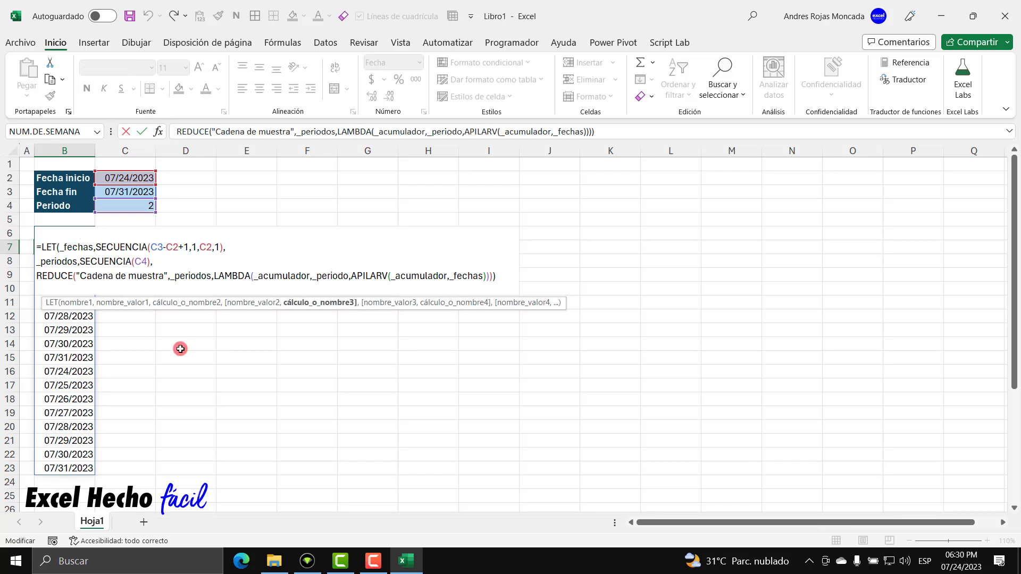
text(ex)
key(Tab)
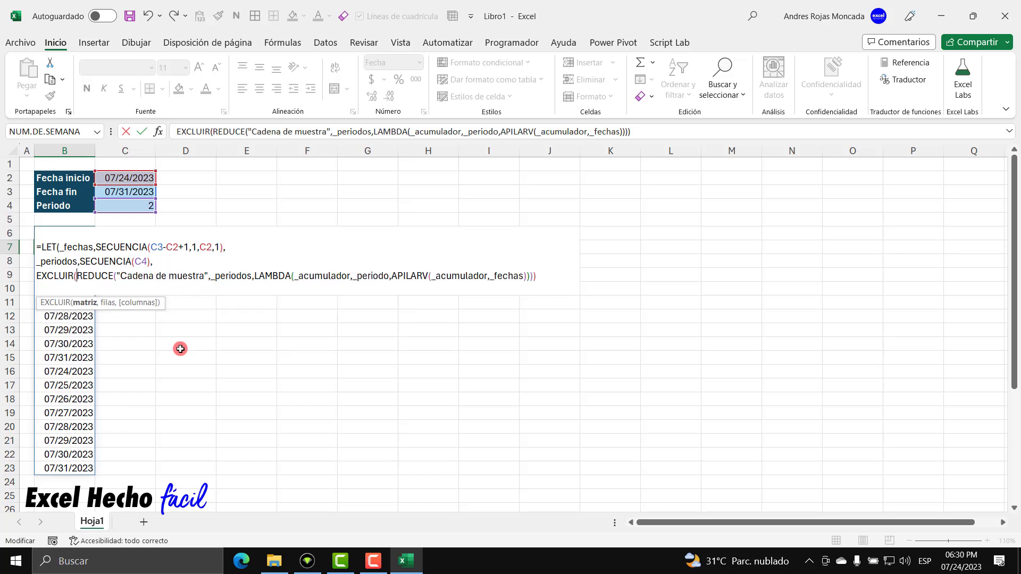
click(84, 302)
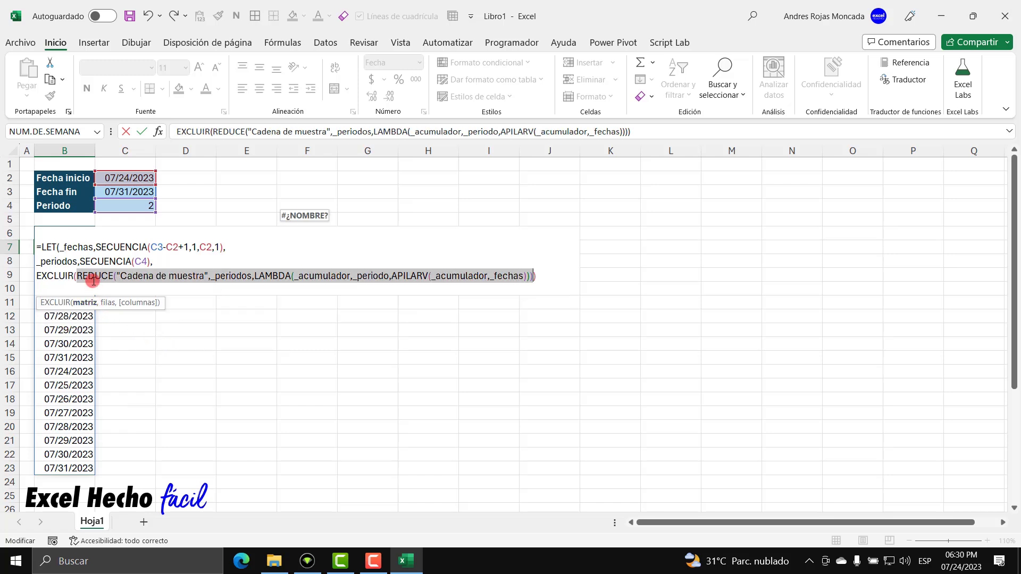
click(533, 275)
text(,1)
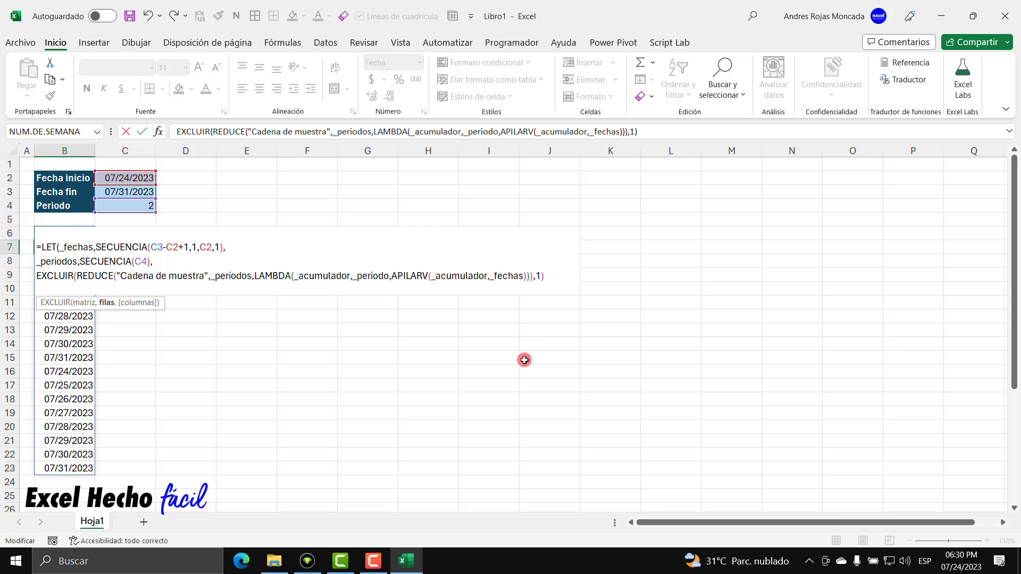
double_click(539, 276)
text(-1)
key(BackSpace)
key(BackSpace)
text(1)
- Add the missing closing parenthesis of LET after the EXCLUIR function and enter the B7 formula
key(Right)
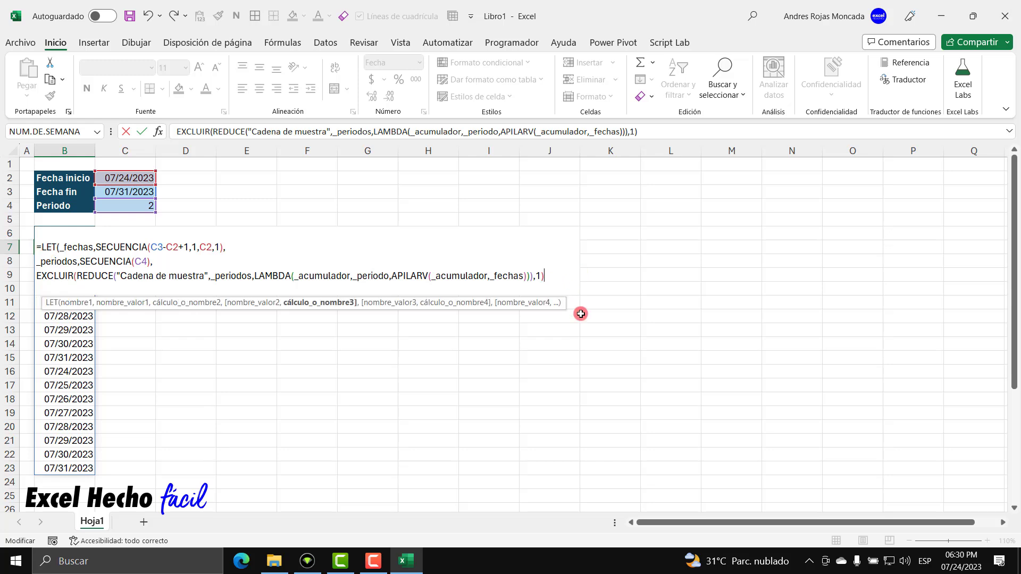
click(540, 275)
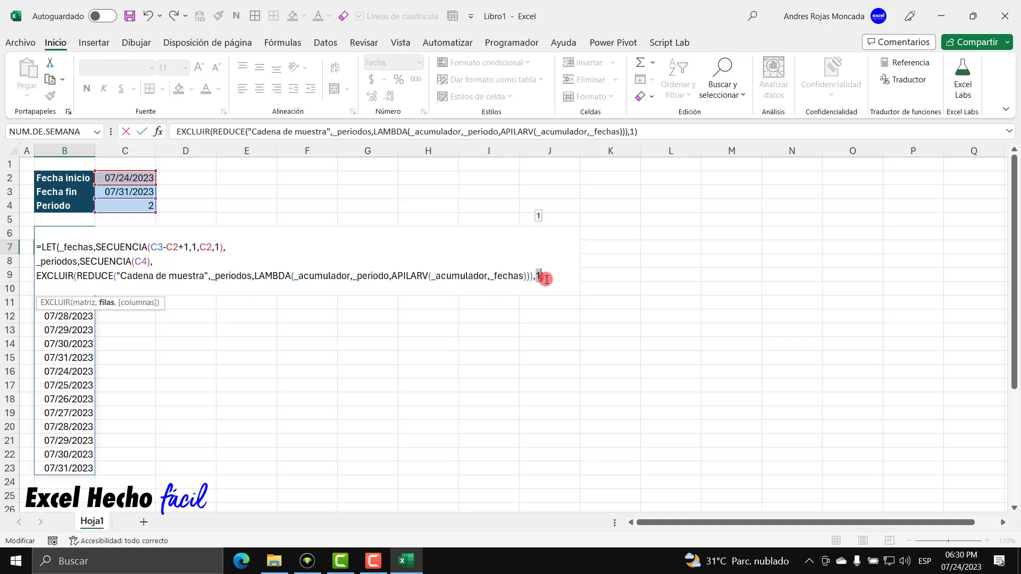
click(545, 277)
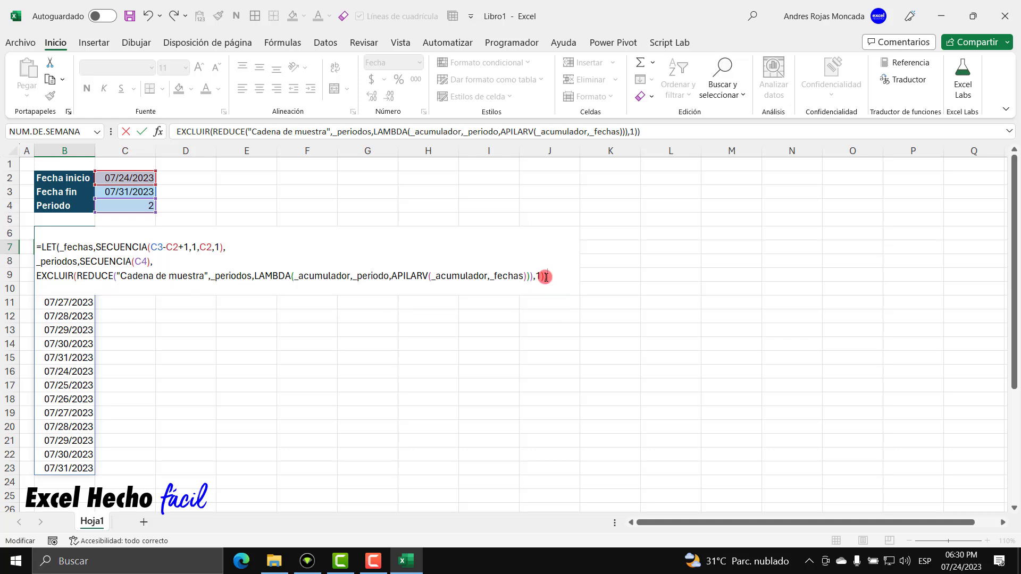
key(Return)
- Check the full spilled date range B7:B22 and its second block of dates in B15:B22
drag(62, 251, 56, 452)
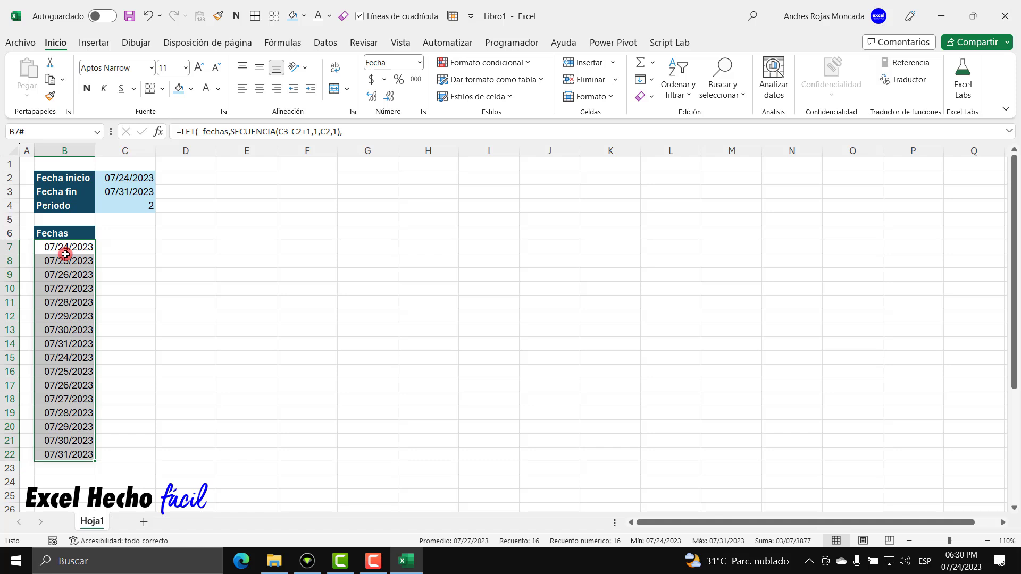
click(66, 248)
drag(66, 248, 50, 453)
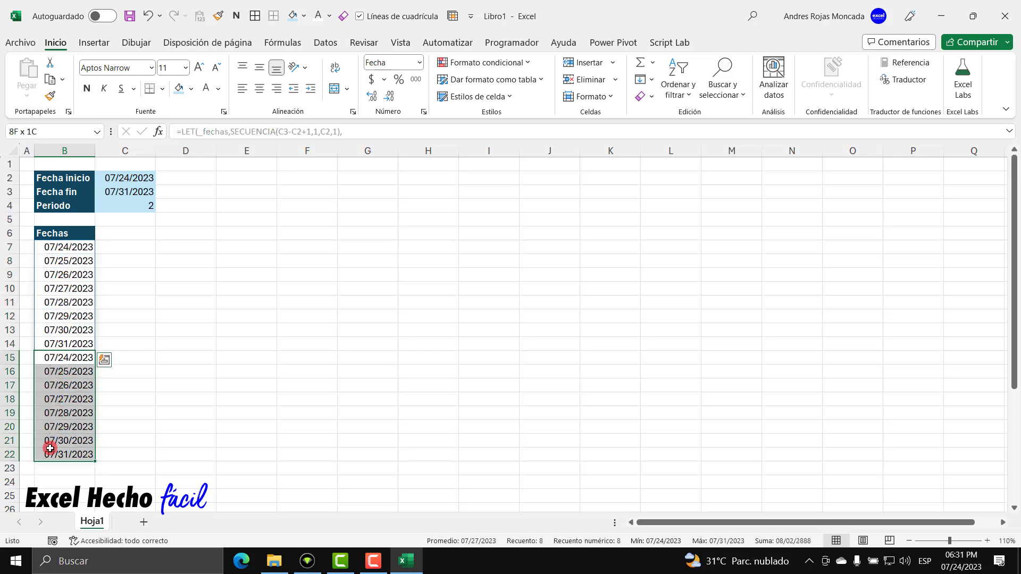
- Compare the dates in B7:B14 one by one with their repeats in B15:B22 by selecting each matching pair
click(68, 247)
ctrl+click(68, 355)
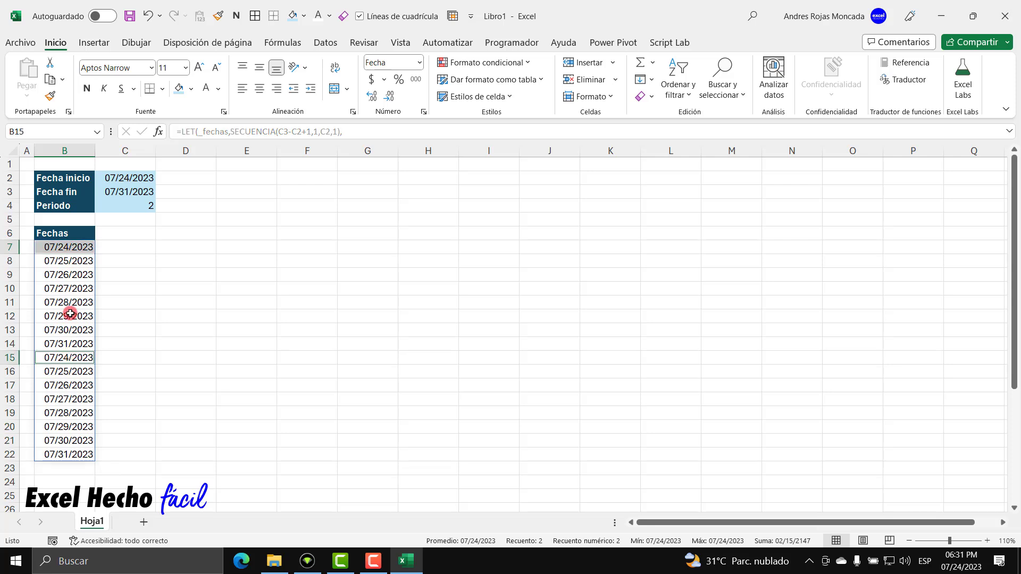
ctrl+click(67, 261)
ctrl+click(68, 371)
ctrl+click(67, 275)
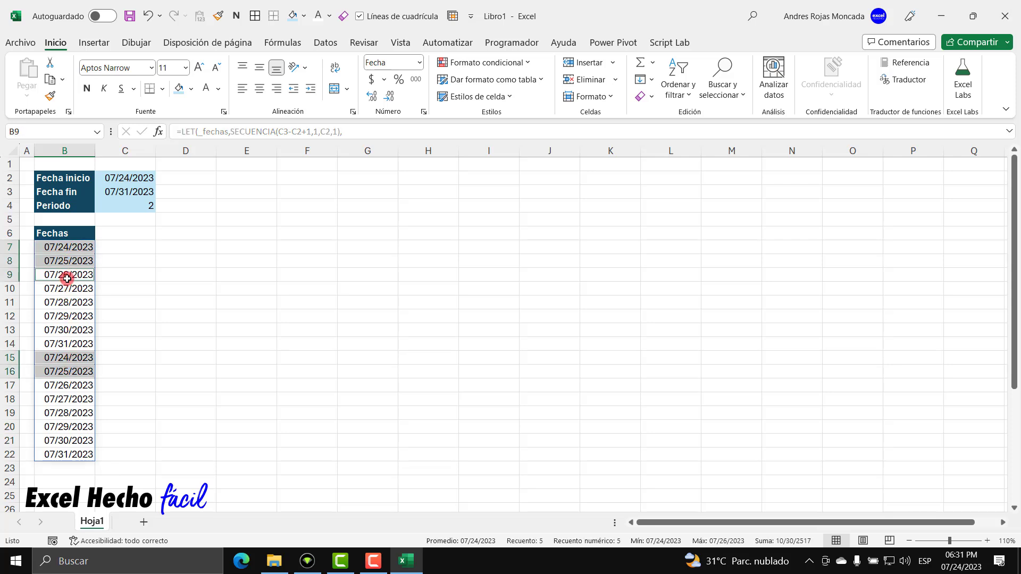
ctrl+click(67, 383)
ctrl+click(66, 290)
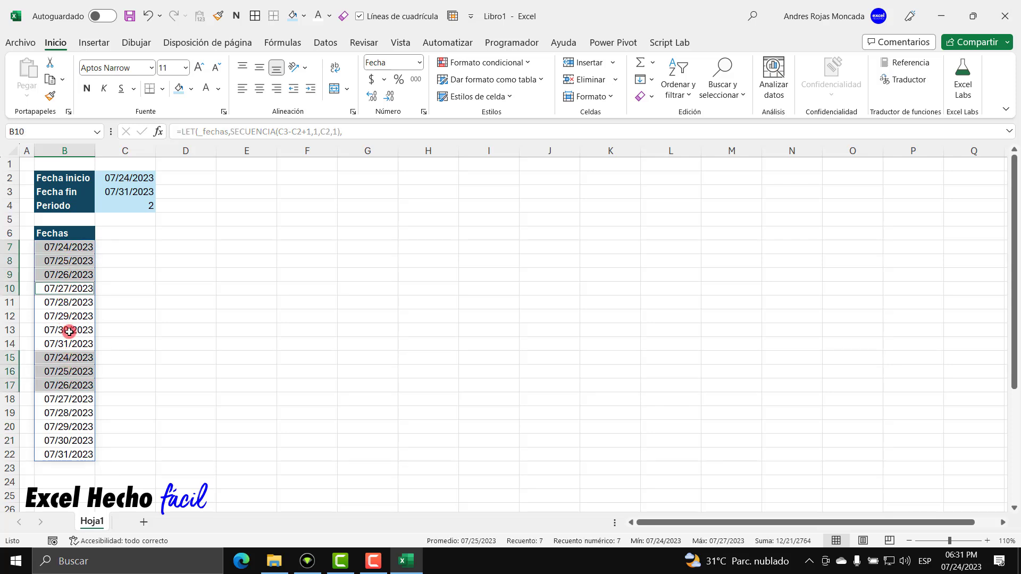
ctrl+click(65, 400)
ctrl+click(66, 304)
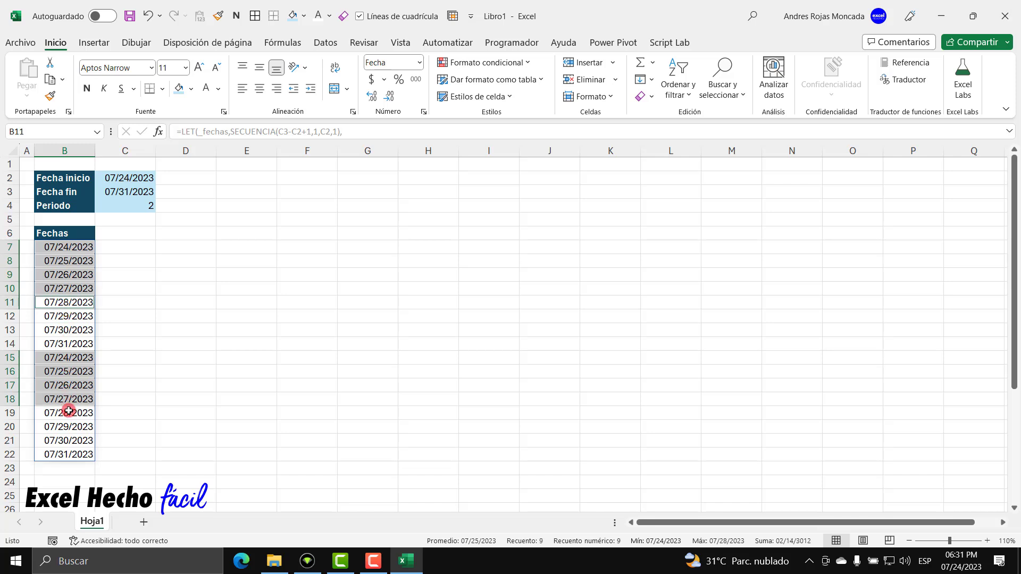
ctrl+click(68, 410)
ctrl+click(66, 317)
ctrl+click(67, 427)
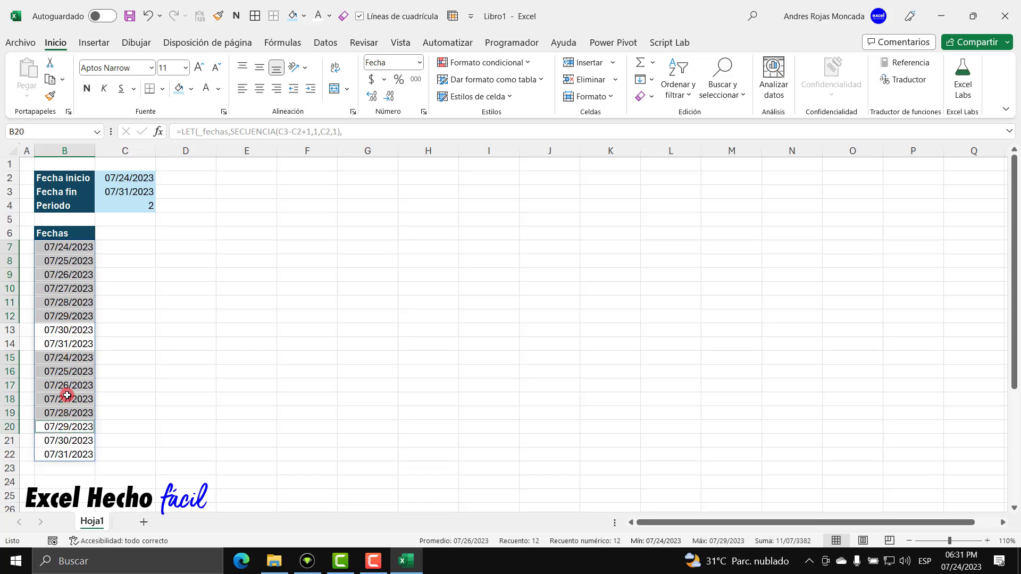
ctrl+click(65, 329)
ctrl+click(69, 439)
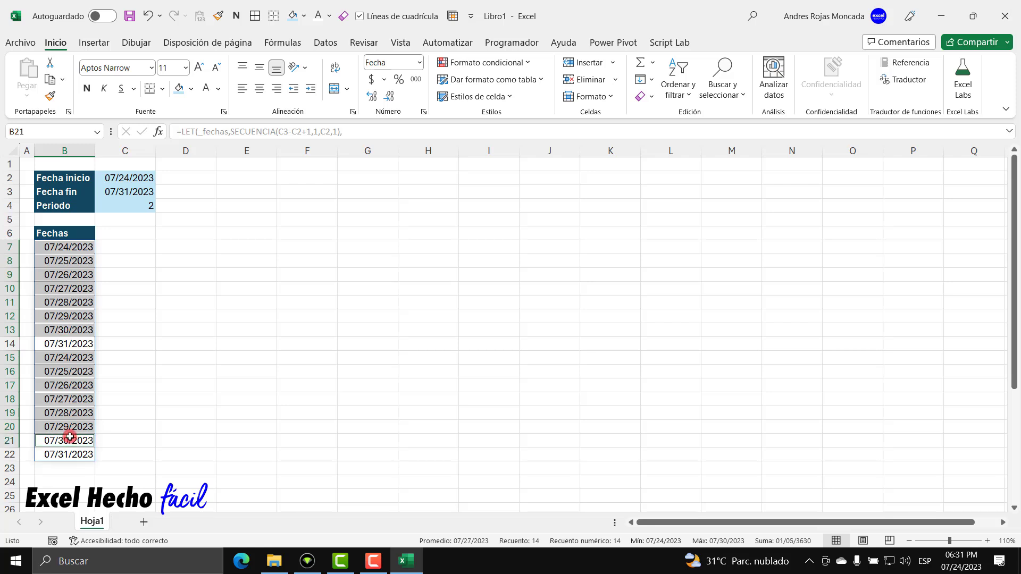
ctrl+click(69, 341)
ctrl+click(75, 455)
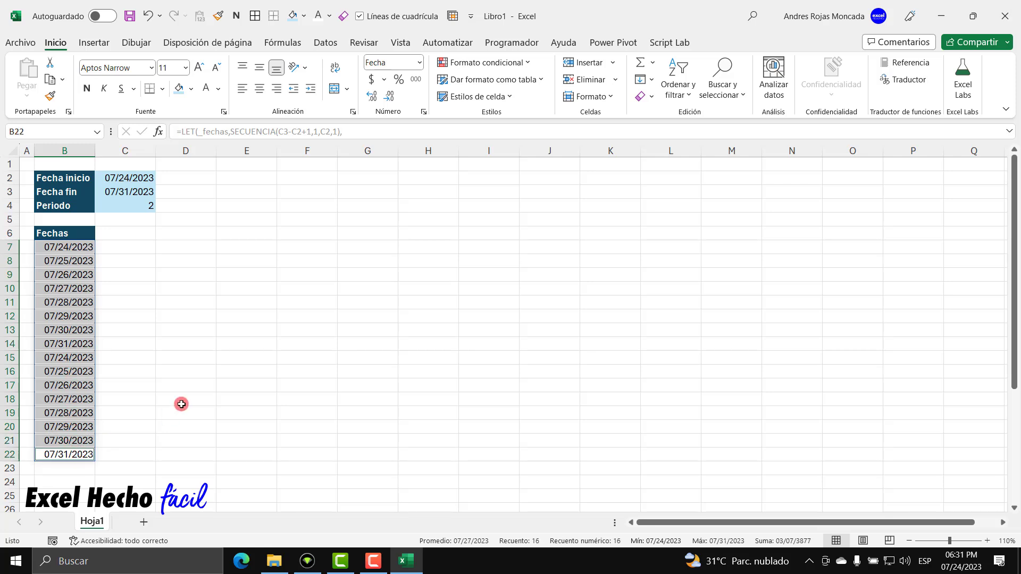
- Wrap the EXCLUIR function in the B7 formula in ORDENAR with its closing parenthesis and enter the formula
click(68, 247)
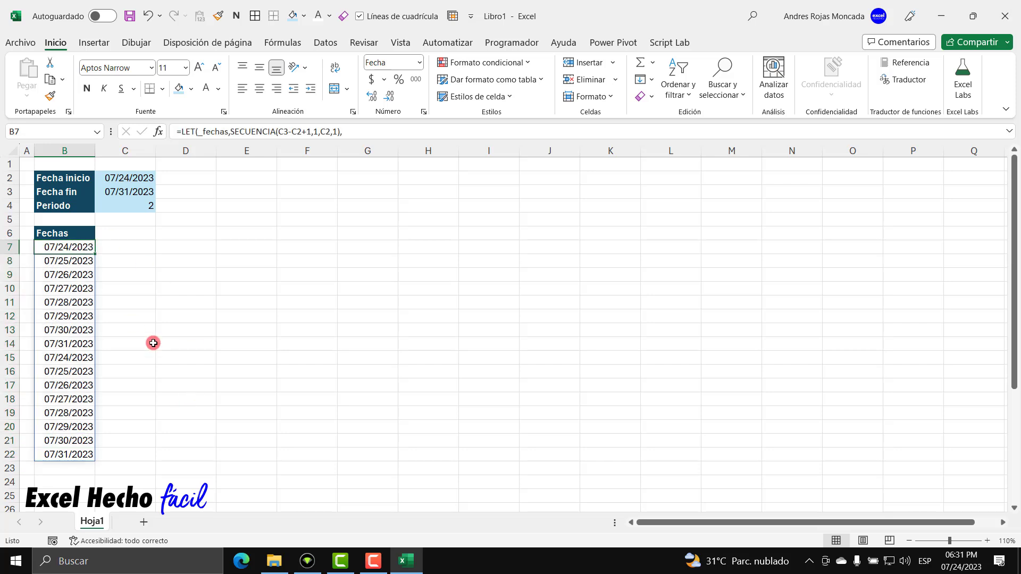
key(F2)
click(36, 275)
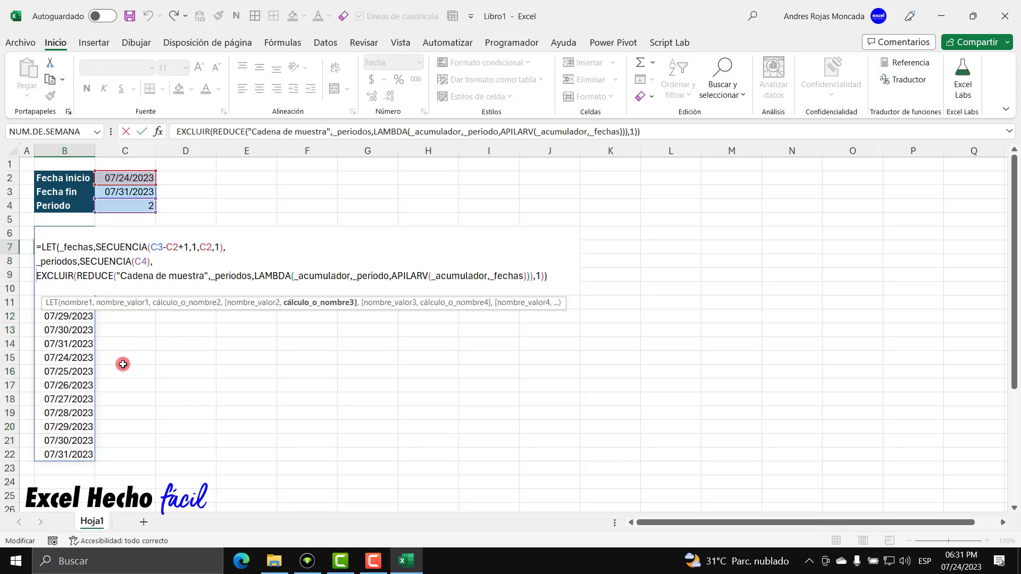
text(orde)
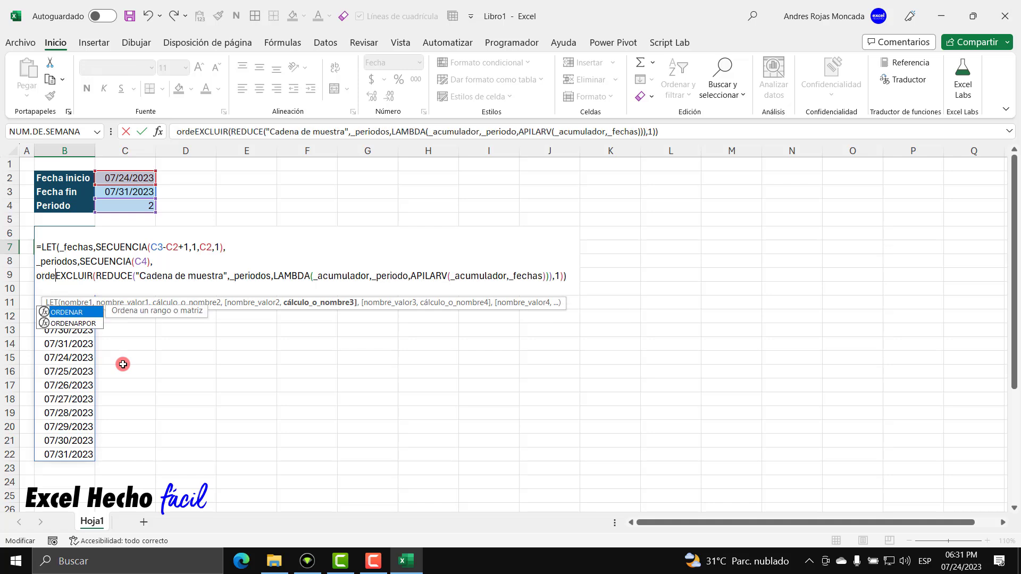
key(Tab)
click(599, 275)
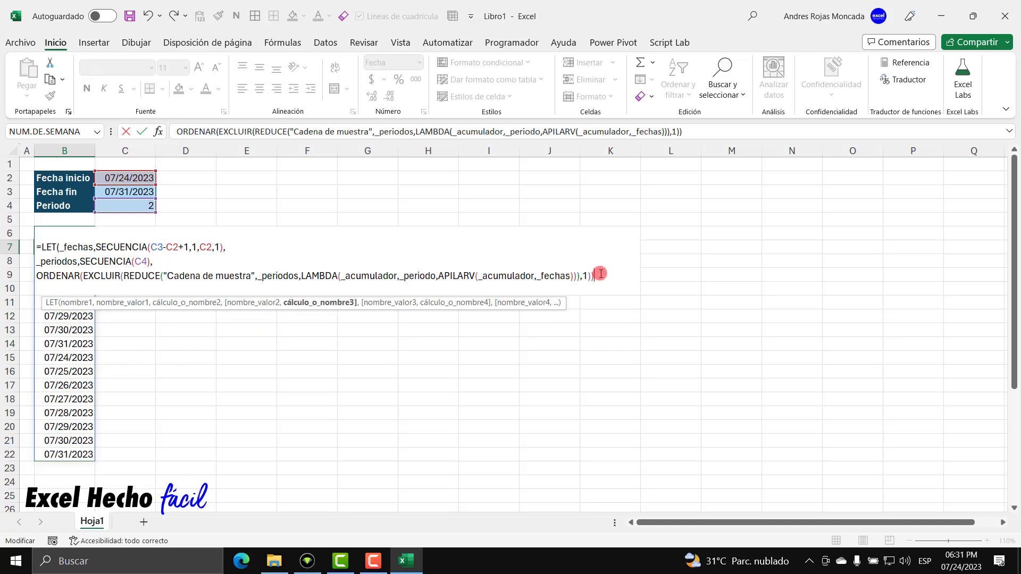
text())
key(Return)
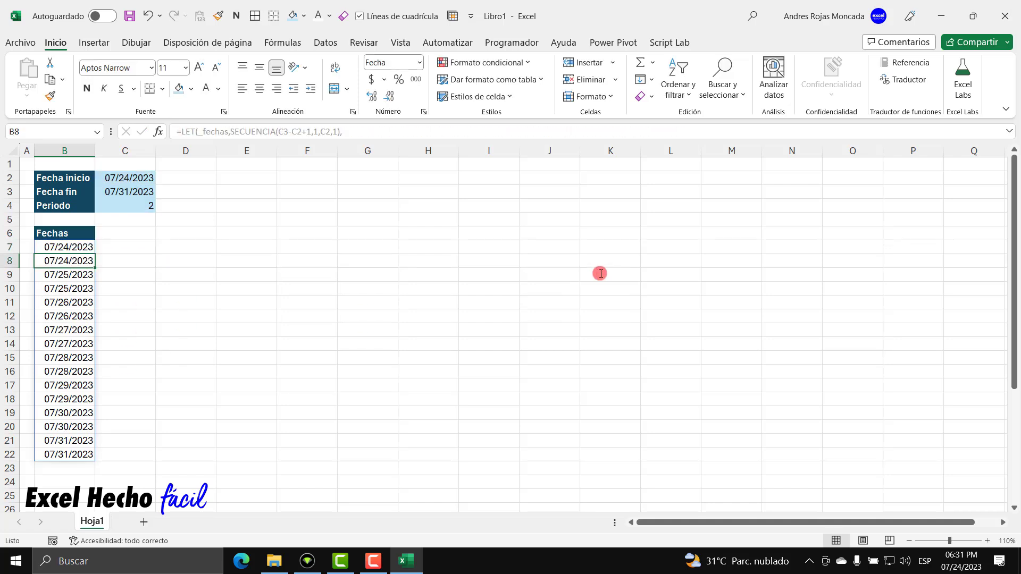
- Check the sorted dates in B7:B22, going through the consecutive repeats down to the pair in B21:B22
drag(83, 247, 78, 454)
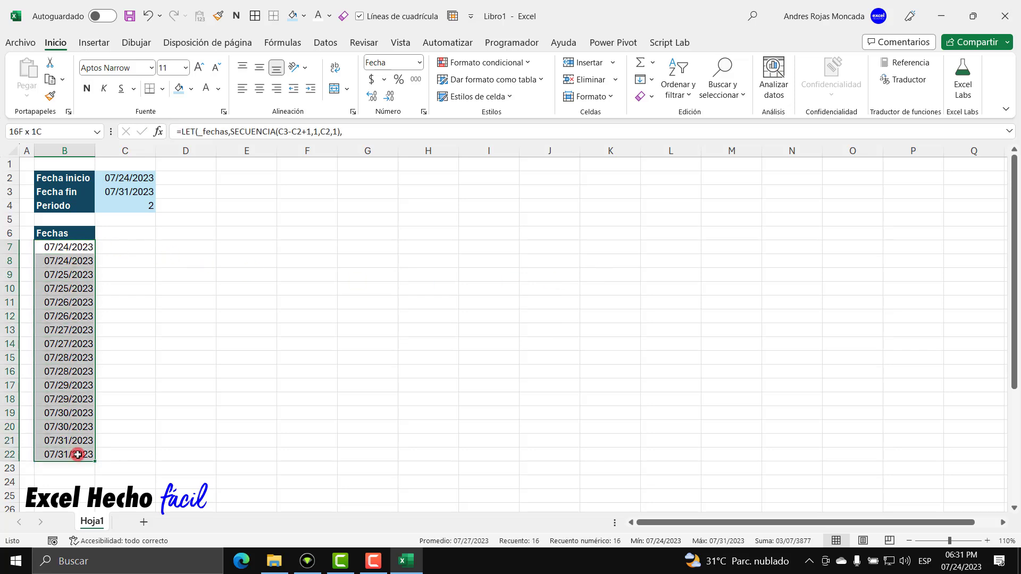
click(75, 248)
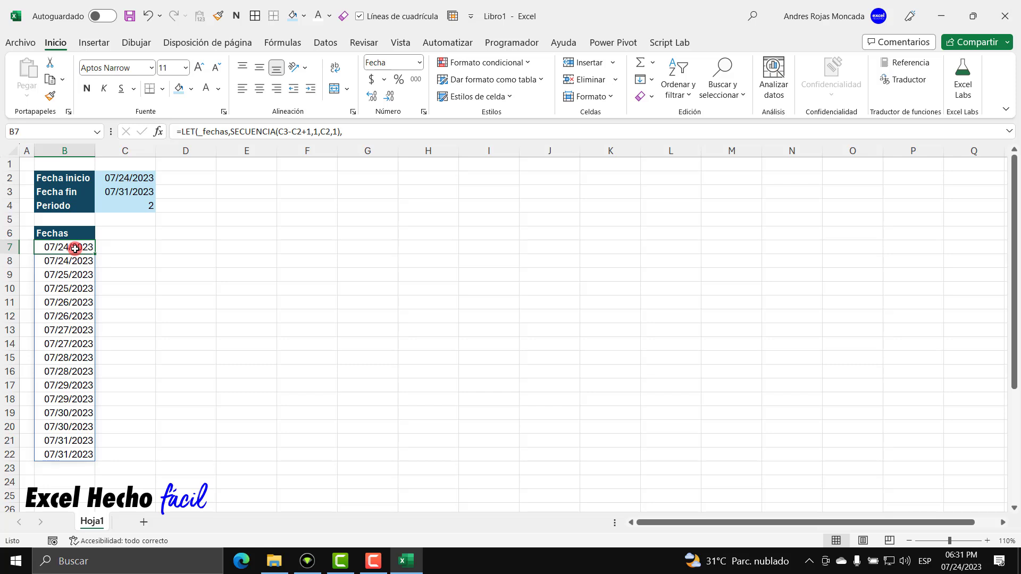
drag(75, 249, 64, 429)
drag(65, 442, 64, 452)
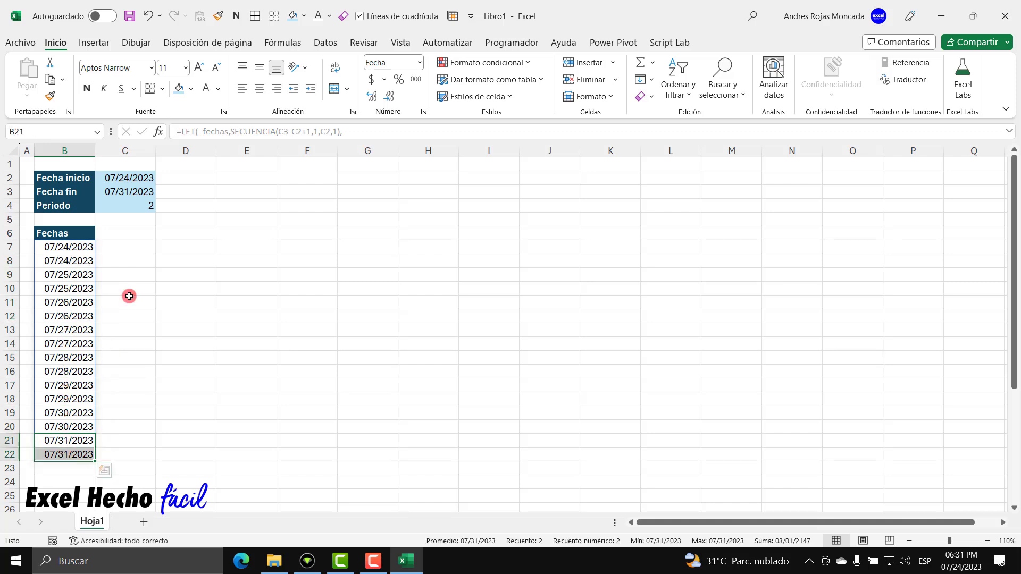
- Set the period in C4 to 3 and look through the recalculated date list
click(135, 205)
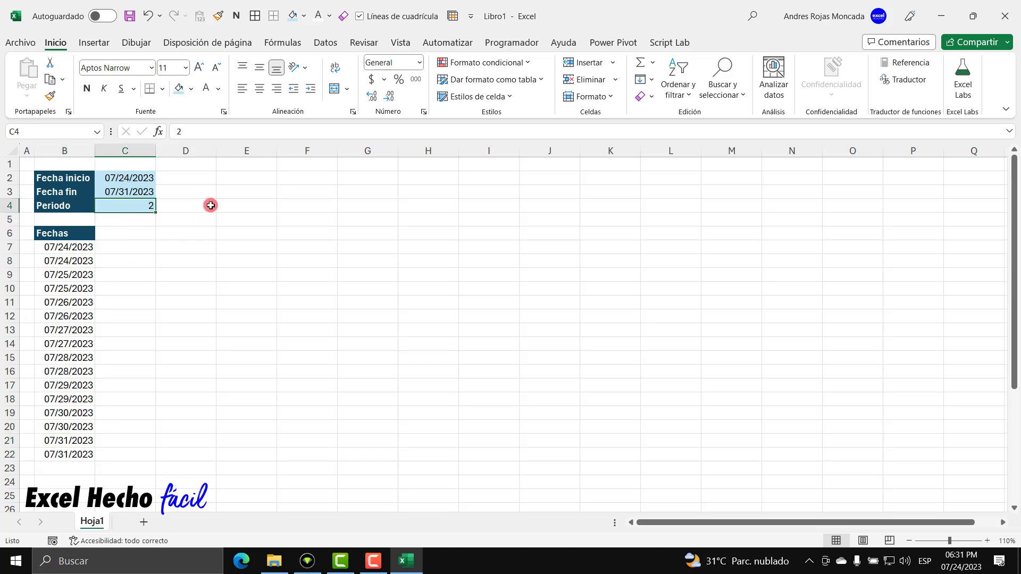
text(3)
key(Return)
scroll(208, 366, down, 3)
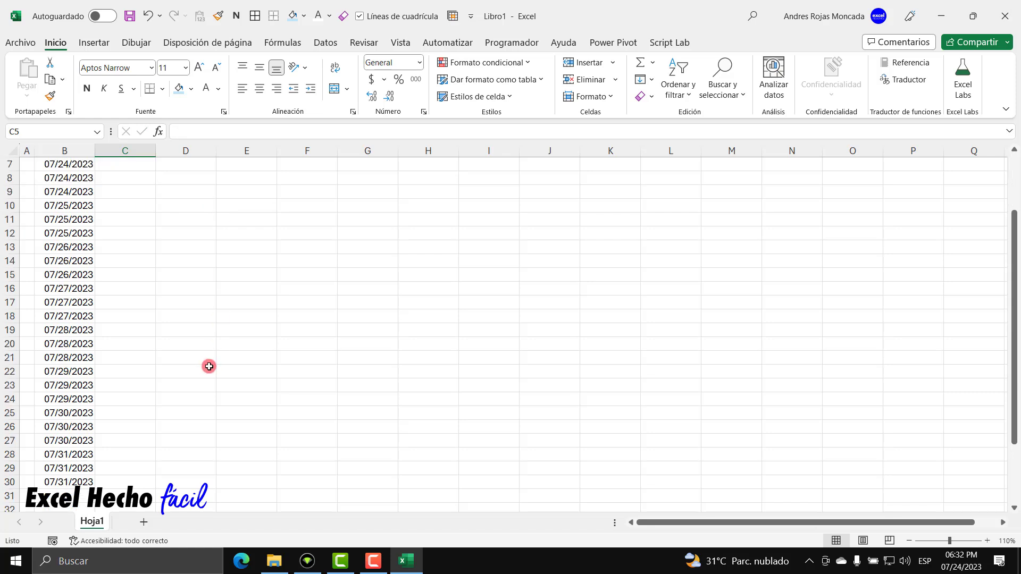
- Set the period in C4 to 4
scroll(209, 366, up, 3)
click(145, 208)
text(4)
key(Return)
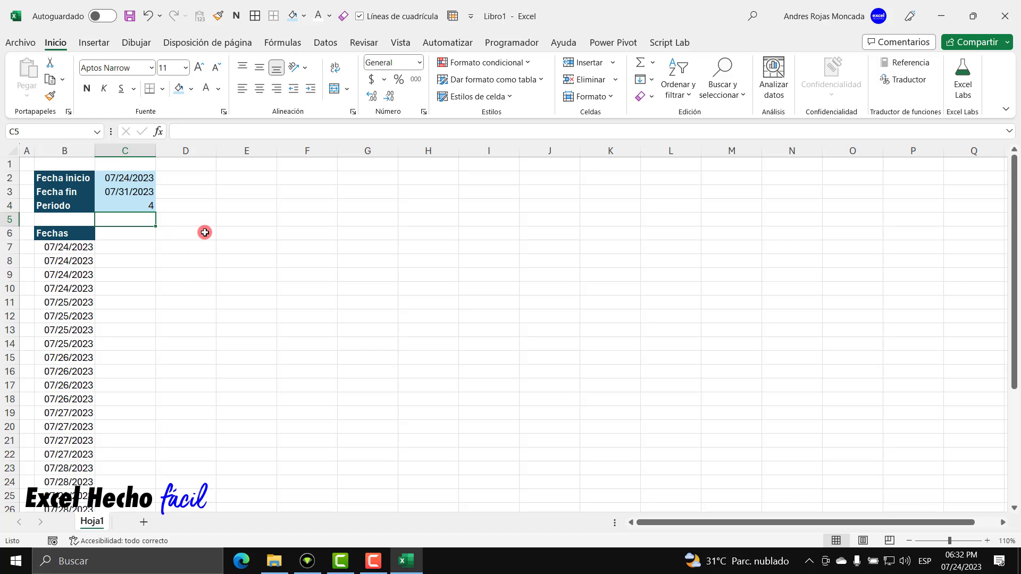
- Check the repeats of the first date in B7:B10, the rest of the spilled list and the period cell
drag(78, 247, 73, 290)
scroll(123, 317, down, 5)
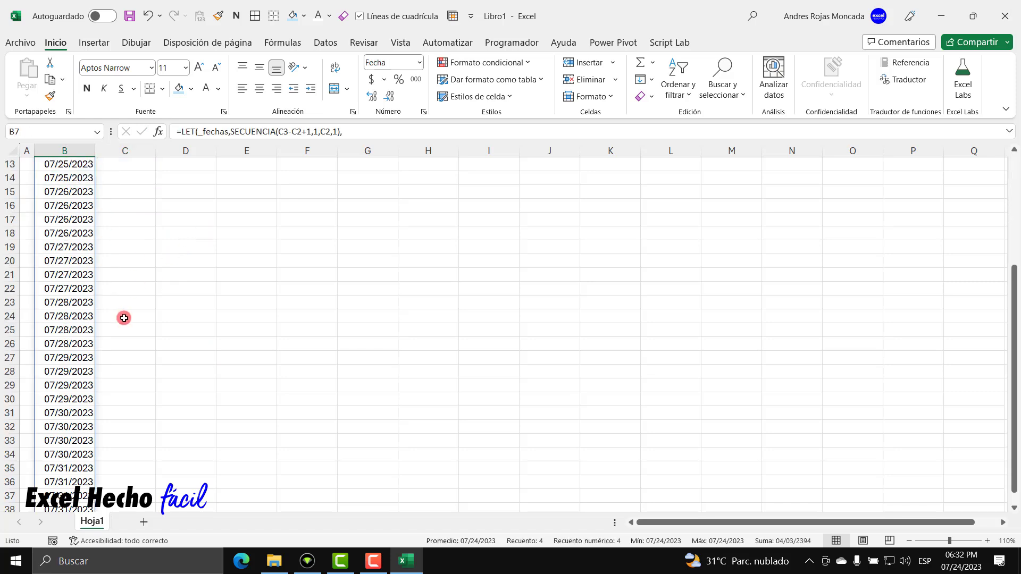
scroll(124, 318, up, 5)
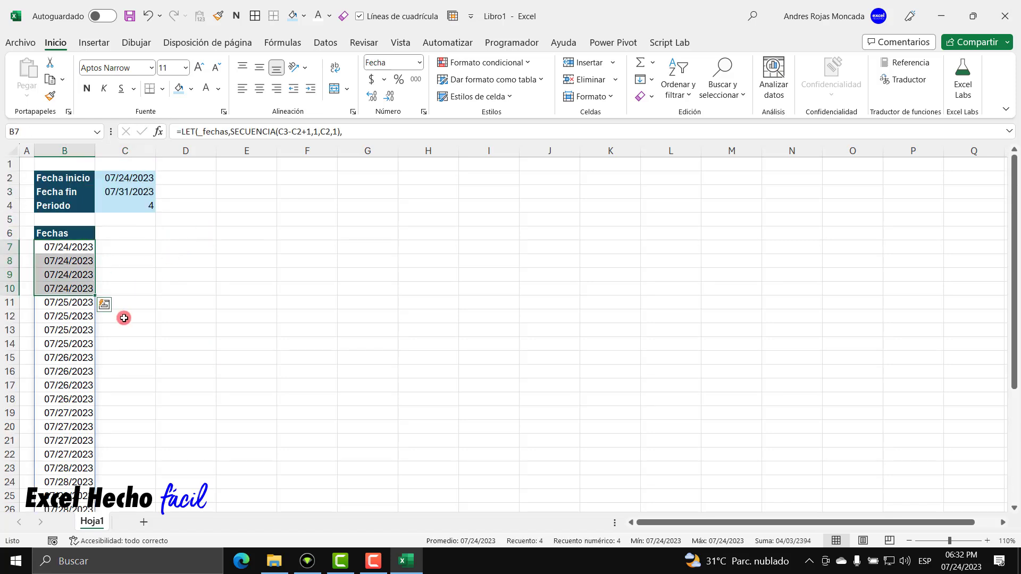
click(141, 205)
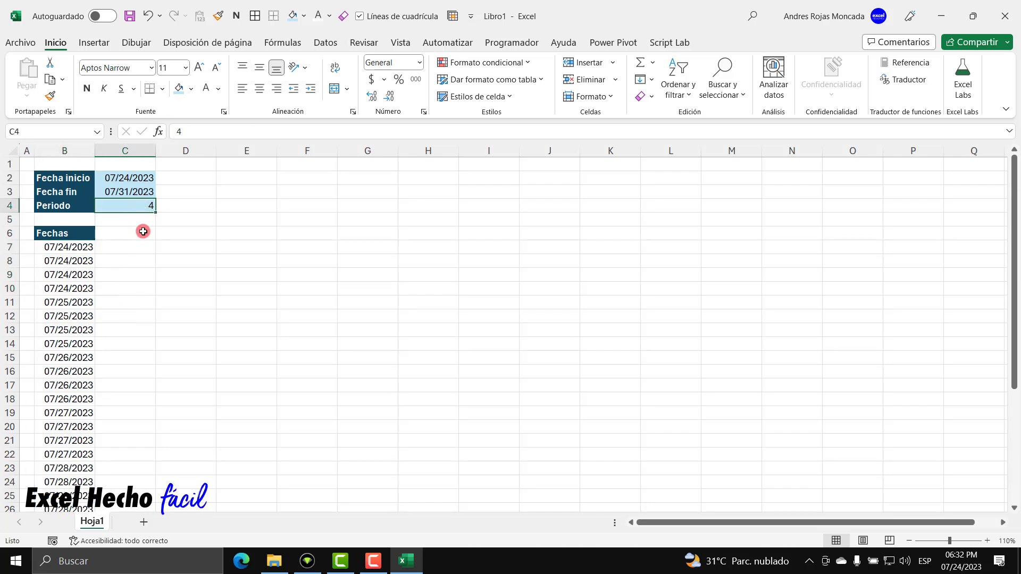
click(185, 231)
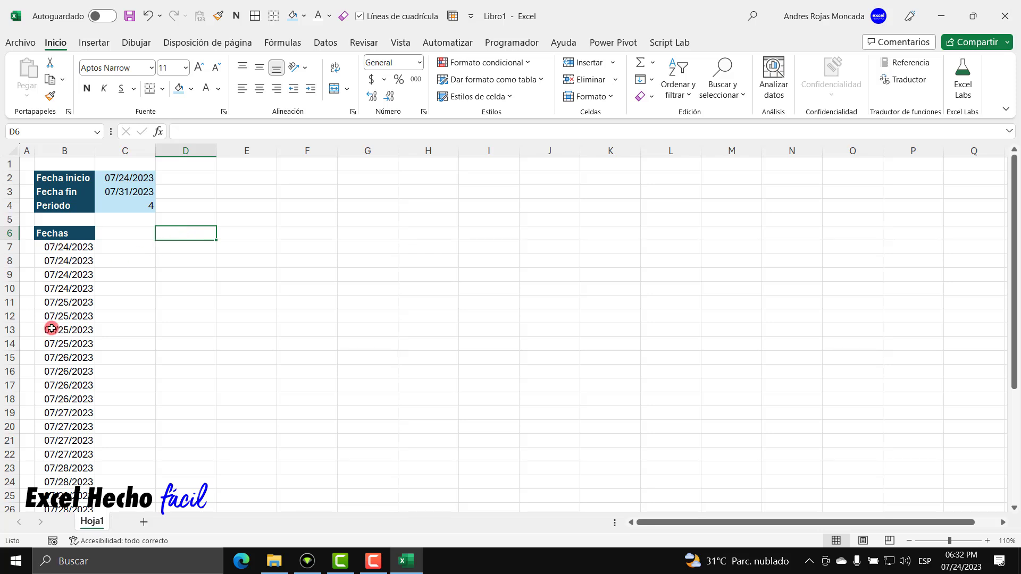
- Review the complete LET formula in B7 without changing it
click(82, 248)
key(F2)
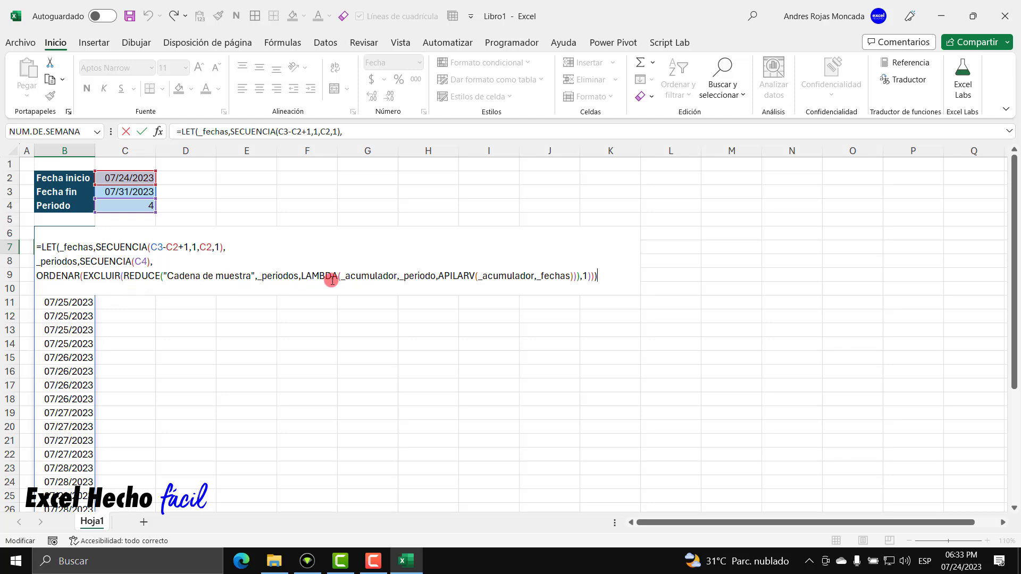
key(ctrl+Return)
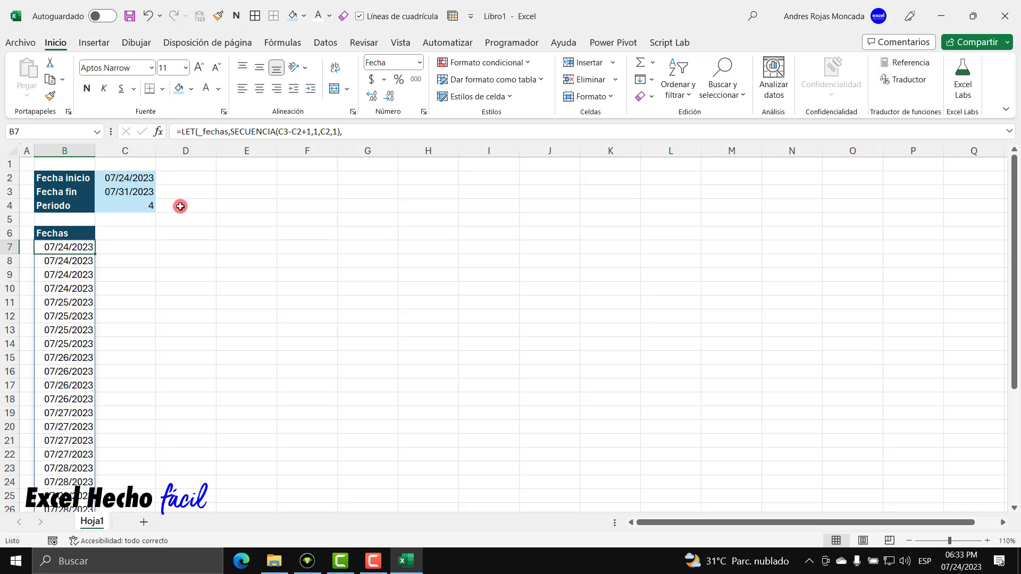
click(227, 178)
click(192, 89)
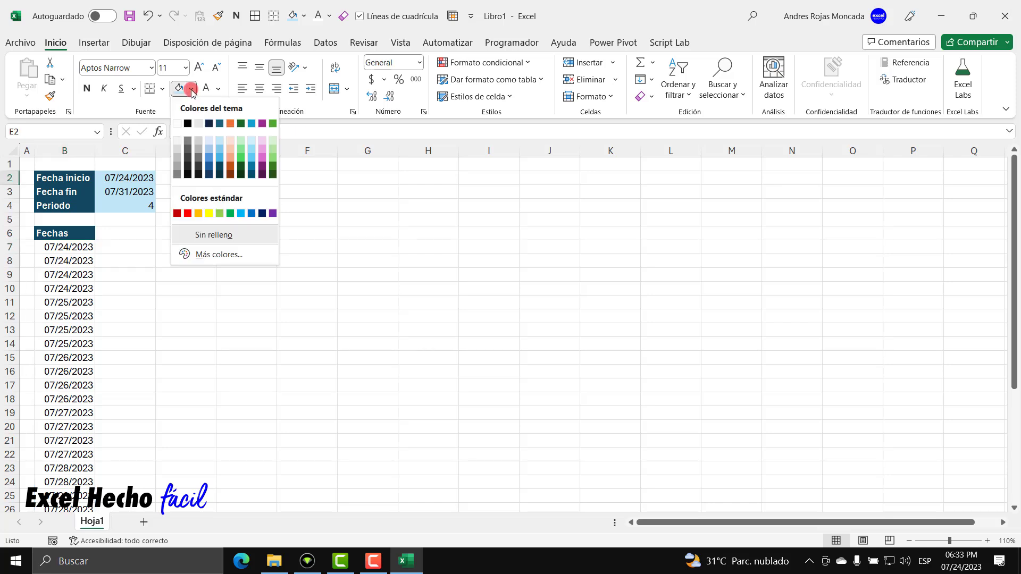
click(192, 89)
click(198, 42)
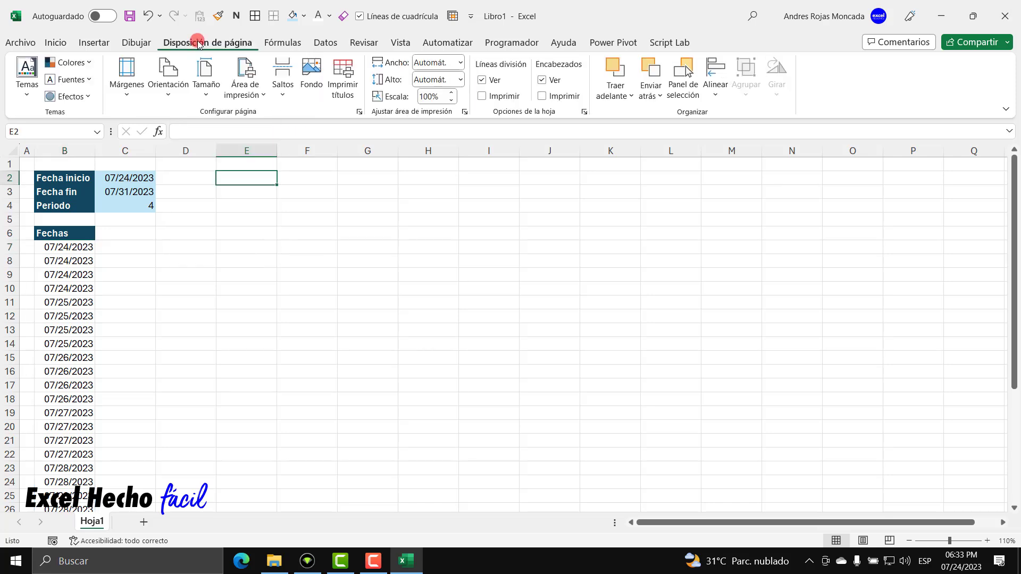
click(63, 57)
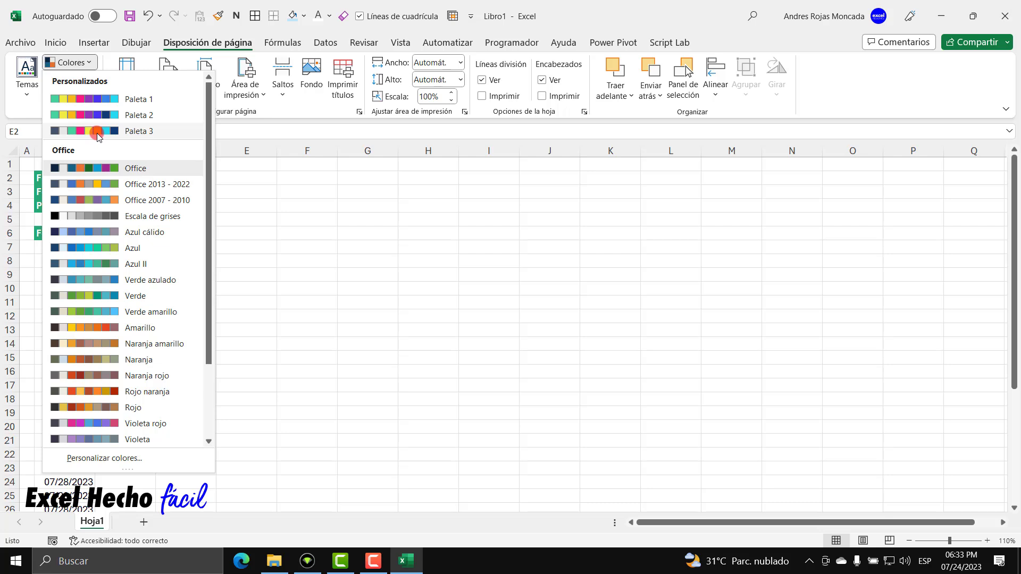
key(Escape)
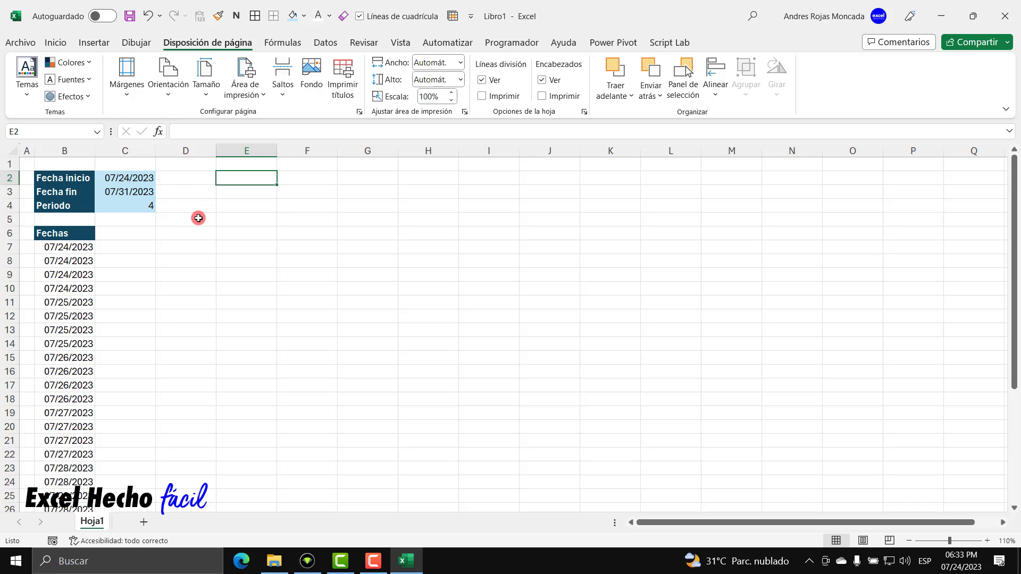
- Set the width of column D to 2 and select cell E2
right_click(202, 151)
click(296, 367)
text(3)
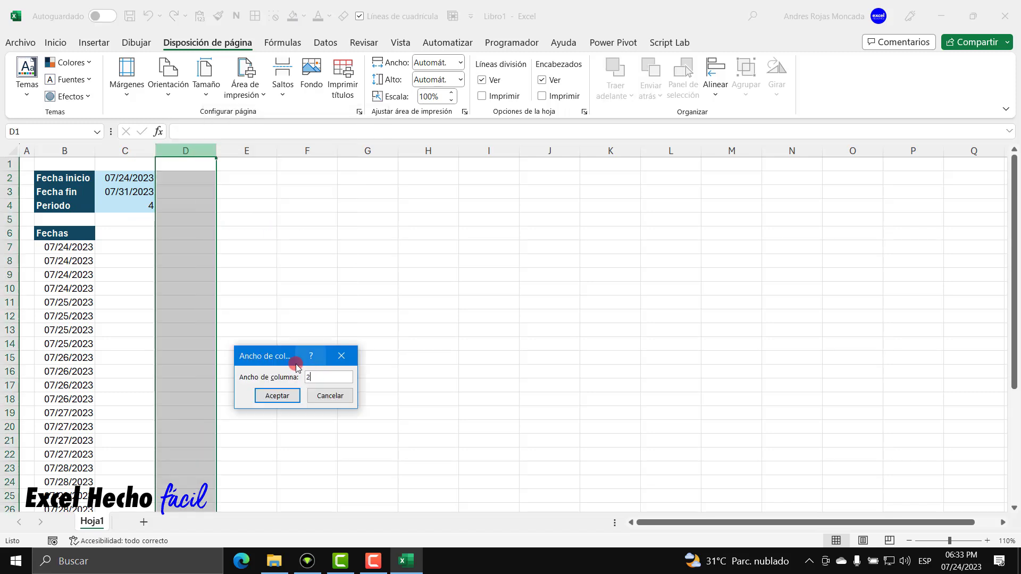
key(Return)
click(219, 179)
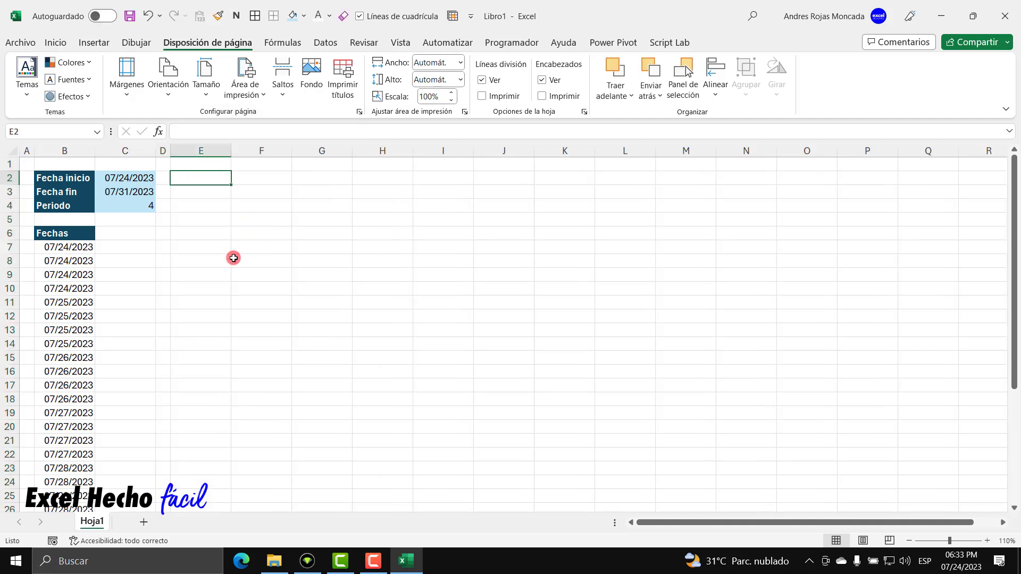